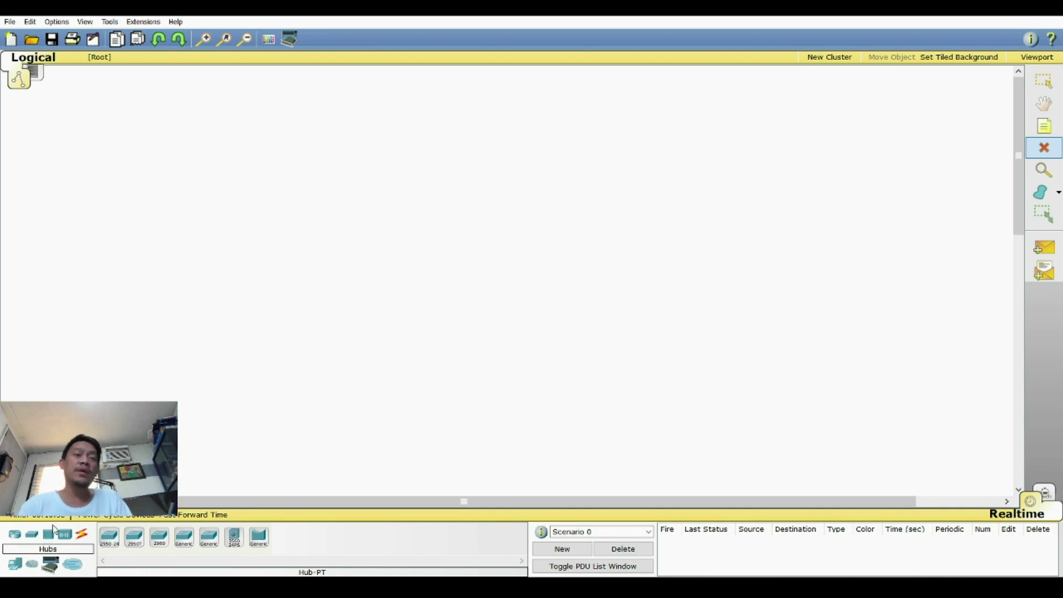
# Place two generic Hub-PT devices side by side near the upper edge of the empty workspace
pyautogui.click(50, 533)
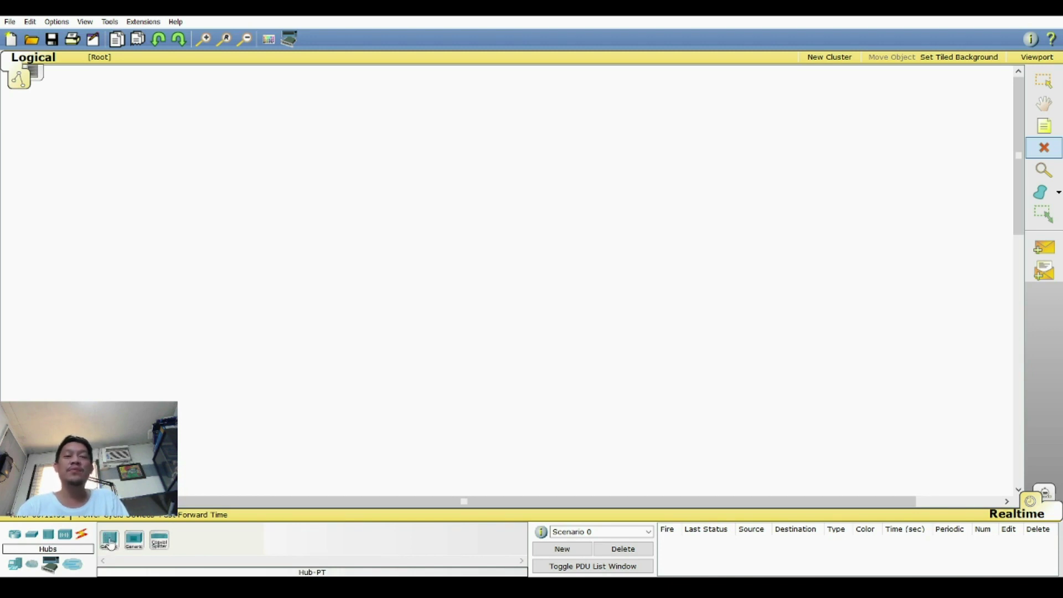
pyautogui.click(111, 544)
pyautogui.click(466, 115)
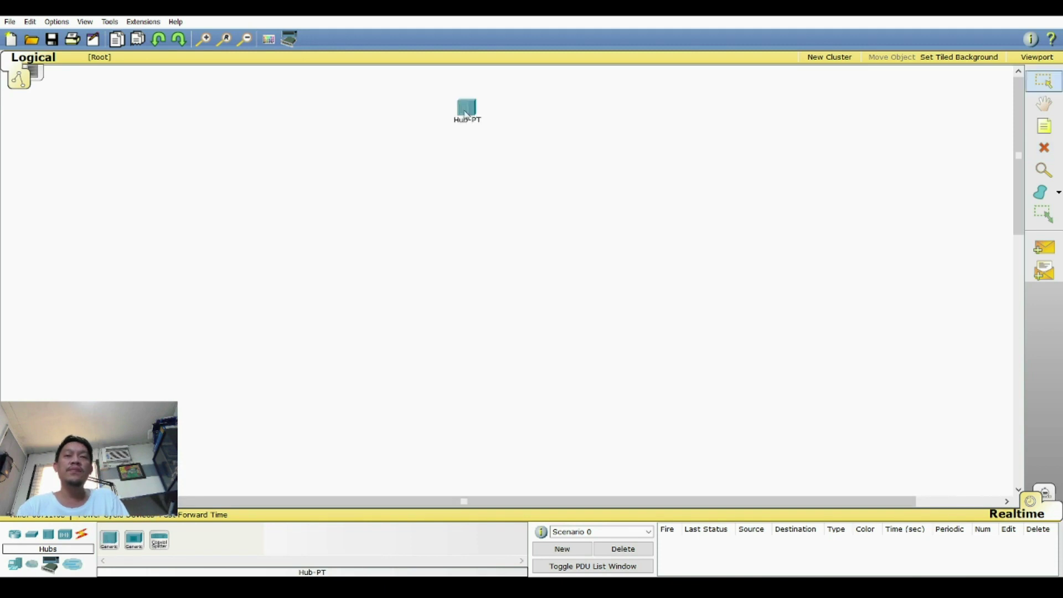
pyautogui.click(110, 540)
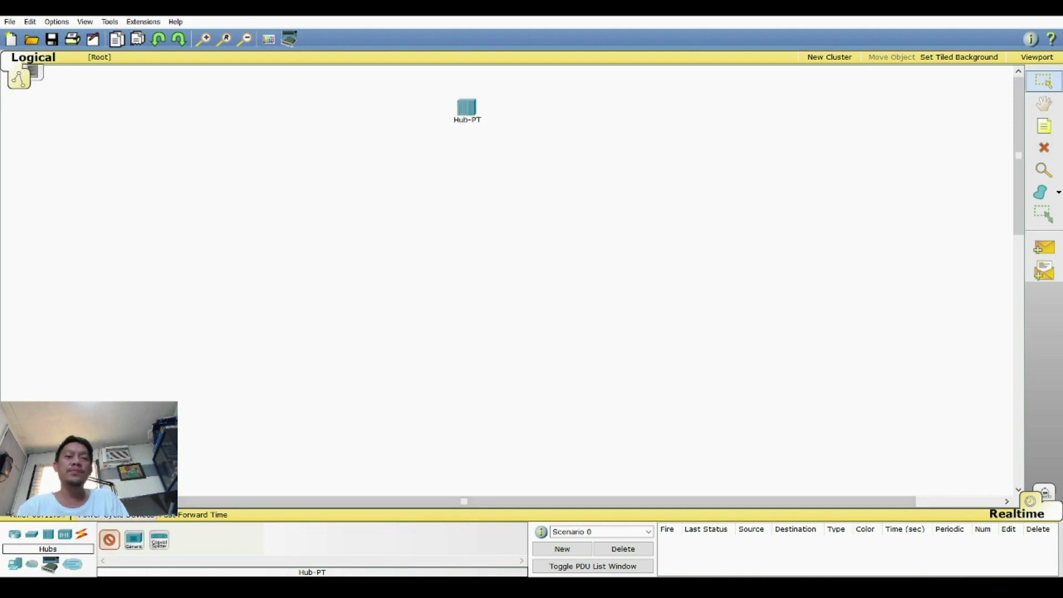
pyautogui.click(268, 118)
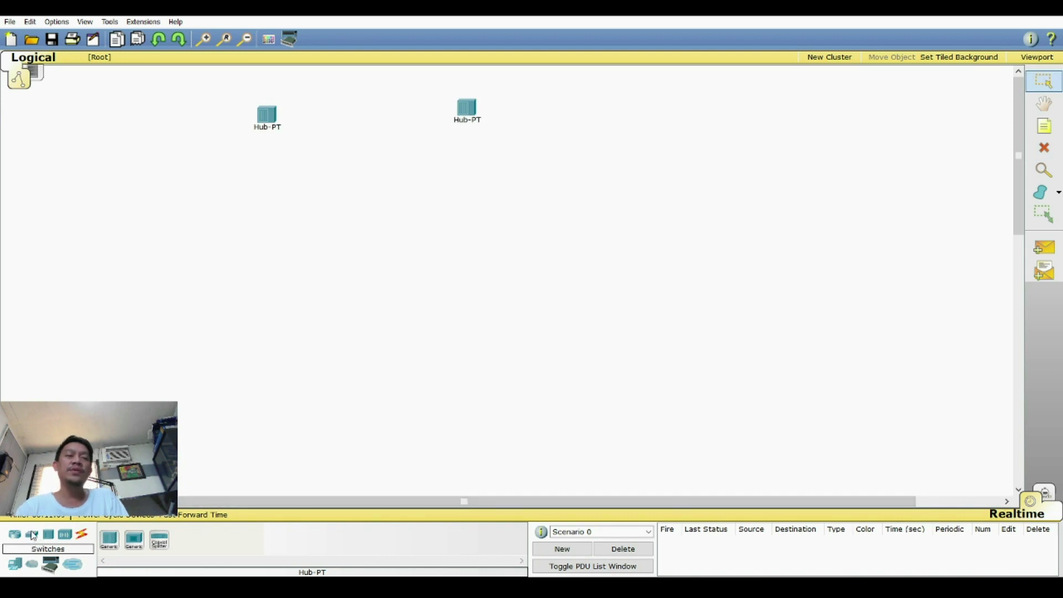
# Place two generic Switch-PT devices in the same row, to the right of the hubs
pyautogui.click(31, 539)
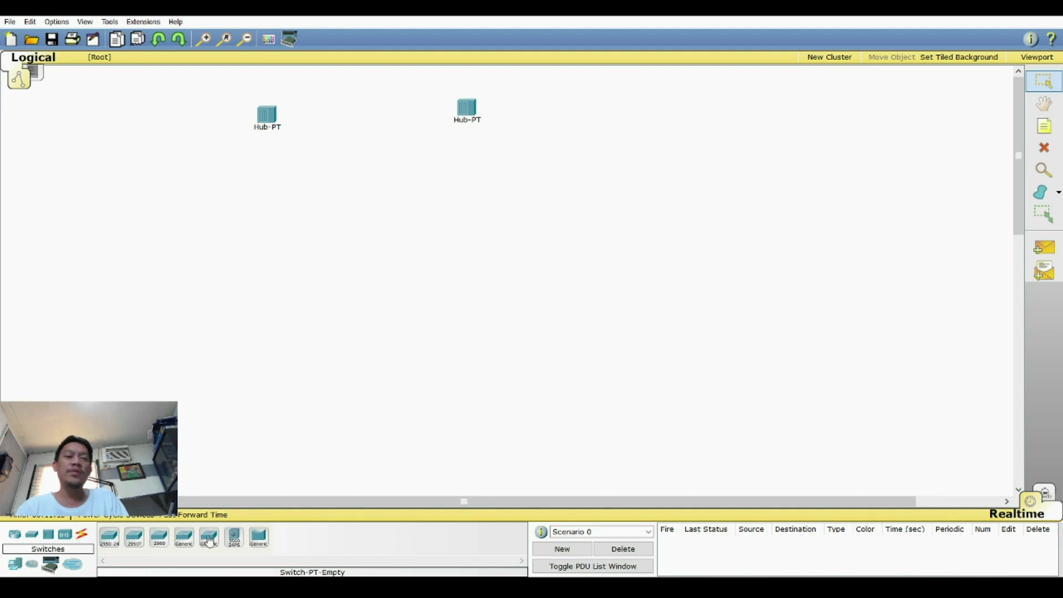
pyautogui.click(186, 538)
pyautogui.click(619, 104)
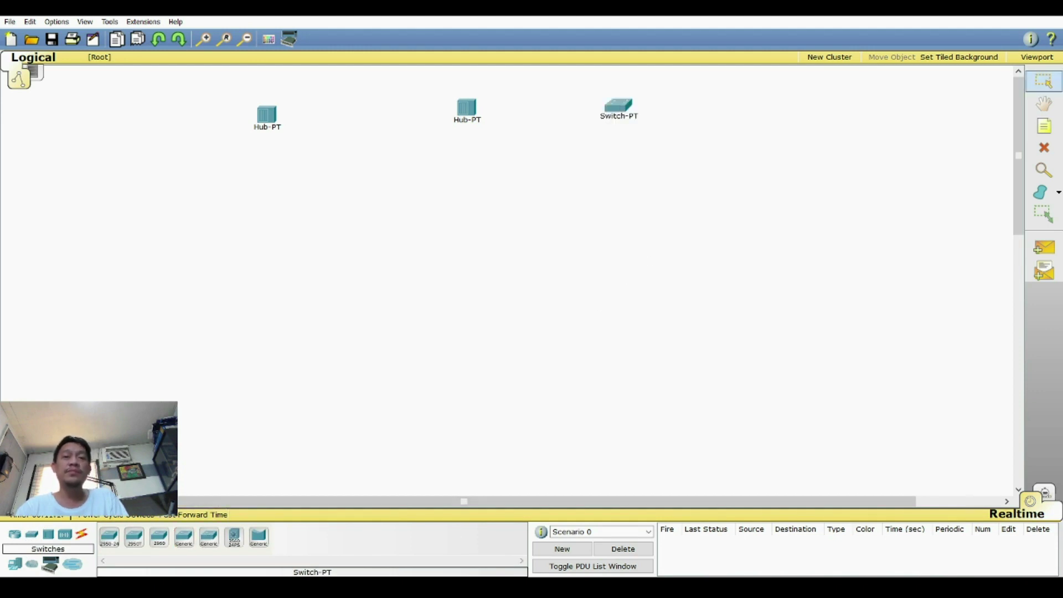
pyautogui.click(186, 538)
pyautogui.click(759, 106)
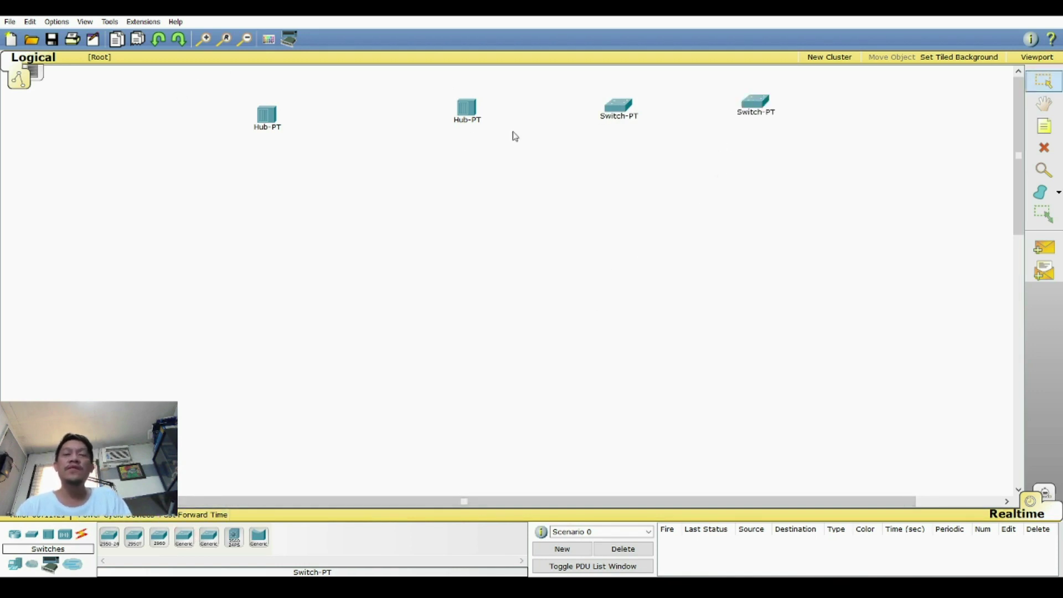
# Move the hubs and switches closer together to form a compact upper row
pyautogui.moveTo(273, 118)
pyautogui.mouseDown()
pyautogui.moveTo(292, 108)
pyautogui.moveTo(434, 109)
pyautogui.moveTo(408, 117)
pyautogui.mouseUp()
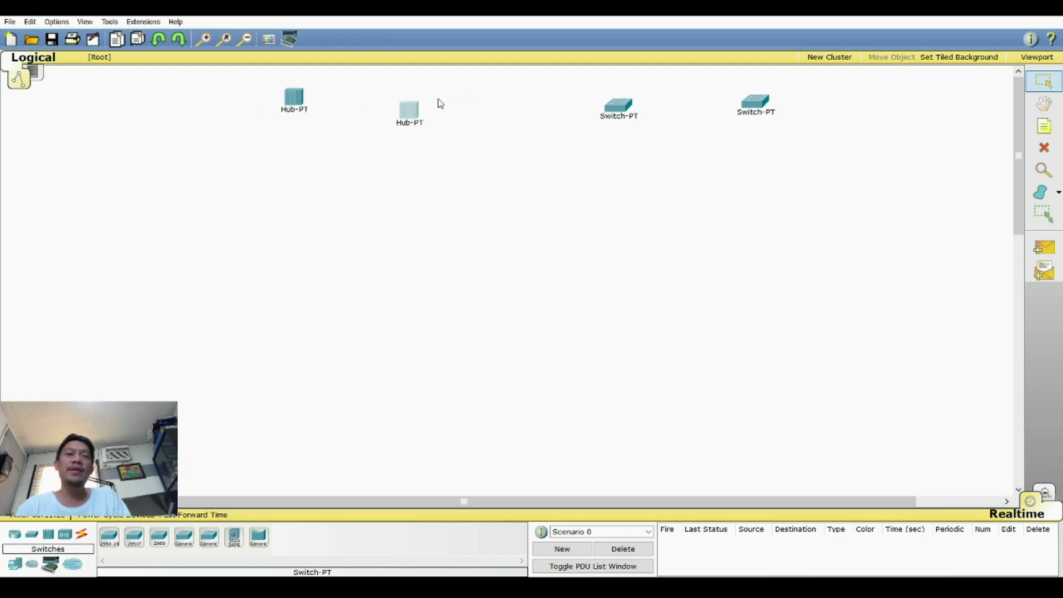
pyautogui.moveTo(628, 115); pyautogui.dragTo(557, 115)
pyautogui.moveTo(754, 110); pyautogui.dragTo(658, 114)
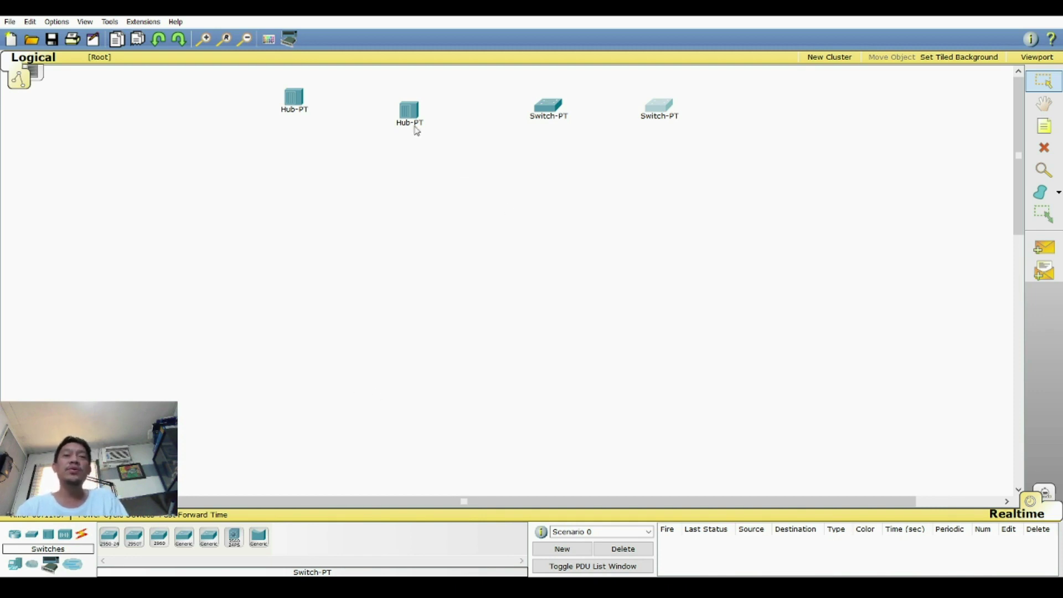
# Add a third generic Hub-PT in the middle of the workspace, below the row of hubs and switches
pyautogui.click(49, 540)
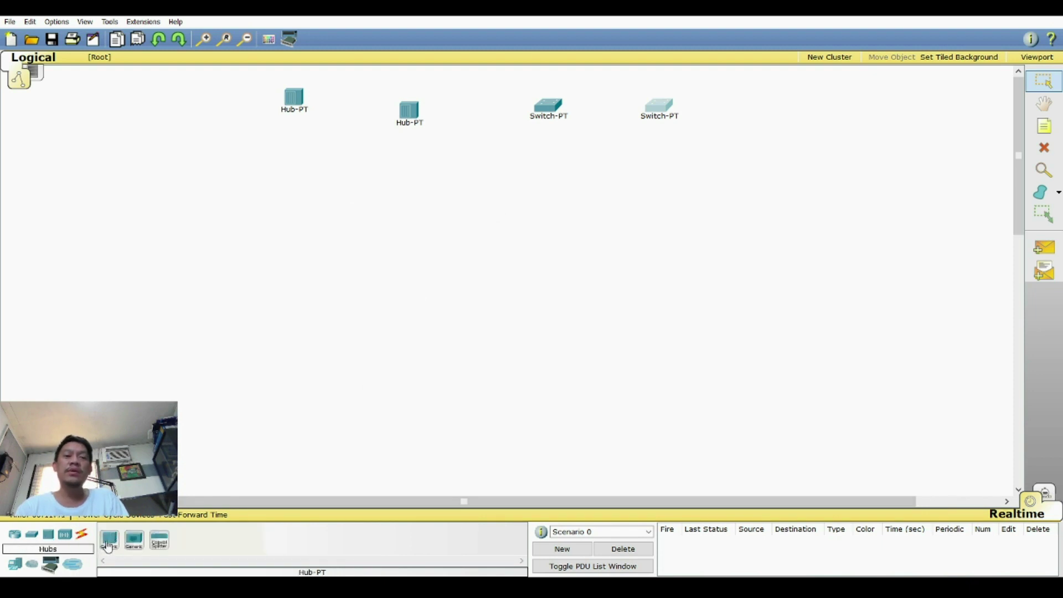
pyautogui.click(110, 542)
pyautogui.click(431, 265)
pyautogui.moveTo(431, 265); pyautogui.dragTo(448, 325)
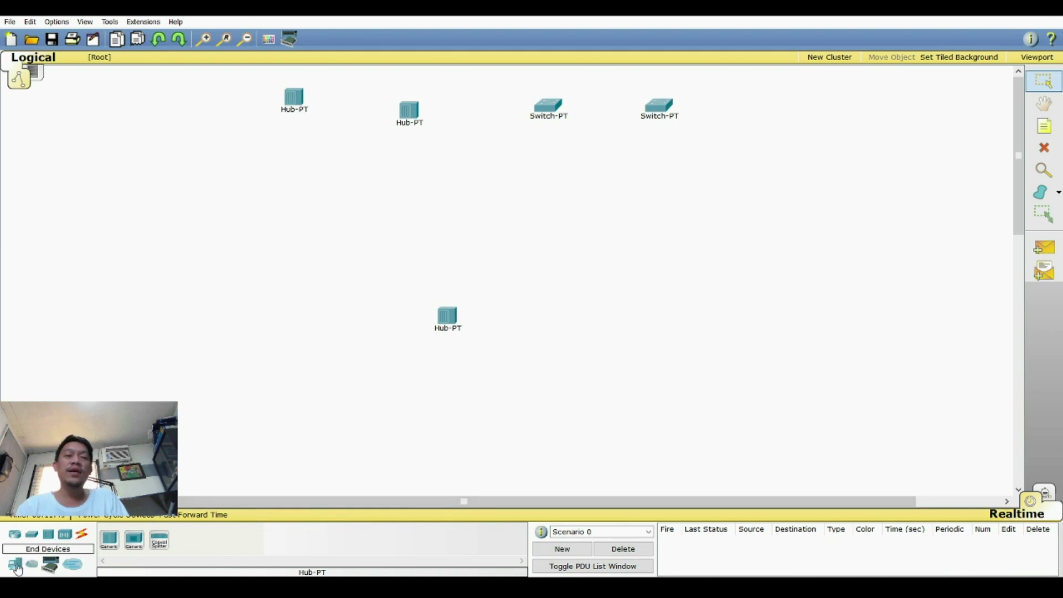
# Place three generic PC-PT end devices around the lower hub
pyautogui.click(16, 565)
pyautogui.click(109, 540)
pyautogui.click(200, 368)
pyautogui.click(110, 540)
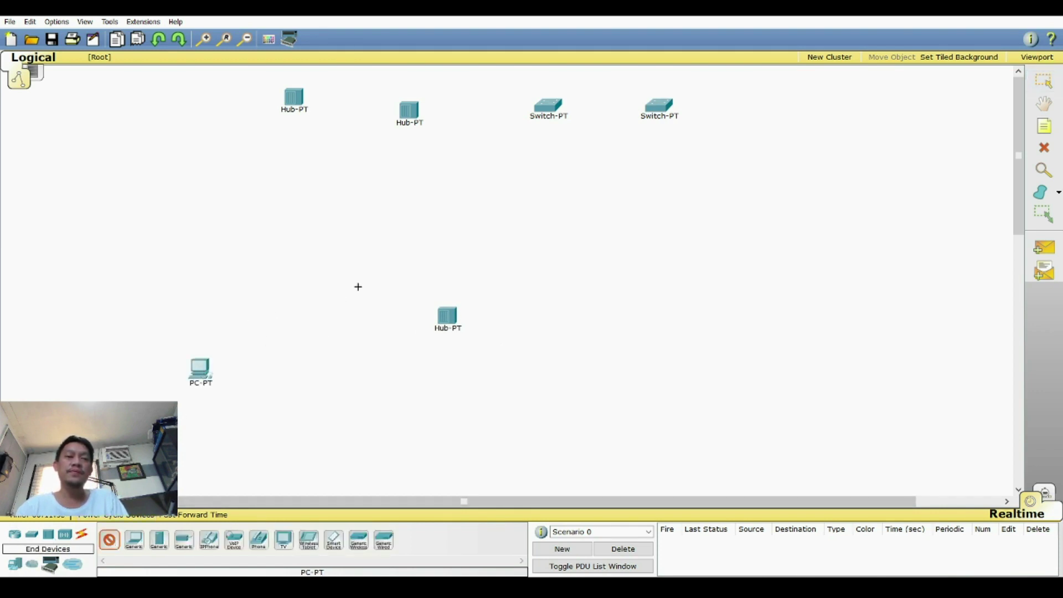
pyautogui.click(374, 245)
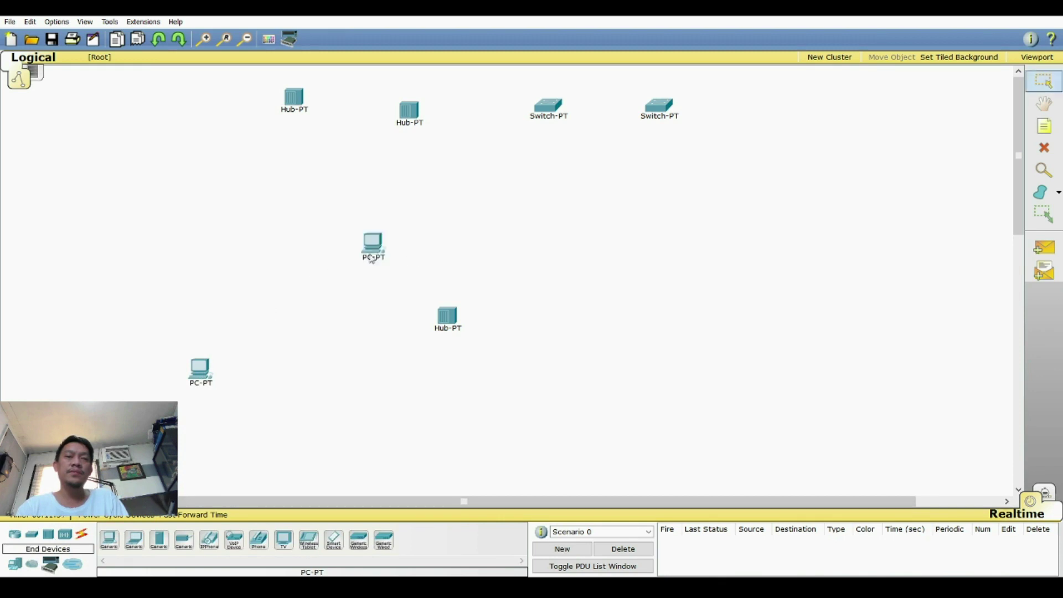
pyautogui.click(109, 540)
pyautogui.click(587, 336)
# Arrange the three PCs in a triangle around the lower hub, one above it and one at each lower side
pyautogui.moveTo(601, 347); pyautogui.dragTo(540, 407)
pyautogui.moveTo(375, 245); pyautogui.dragTo(451, 229)
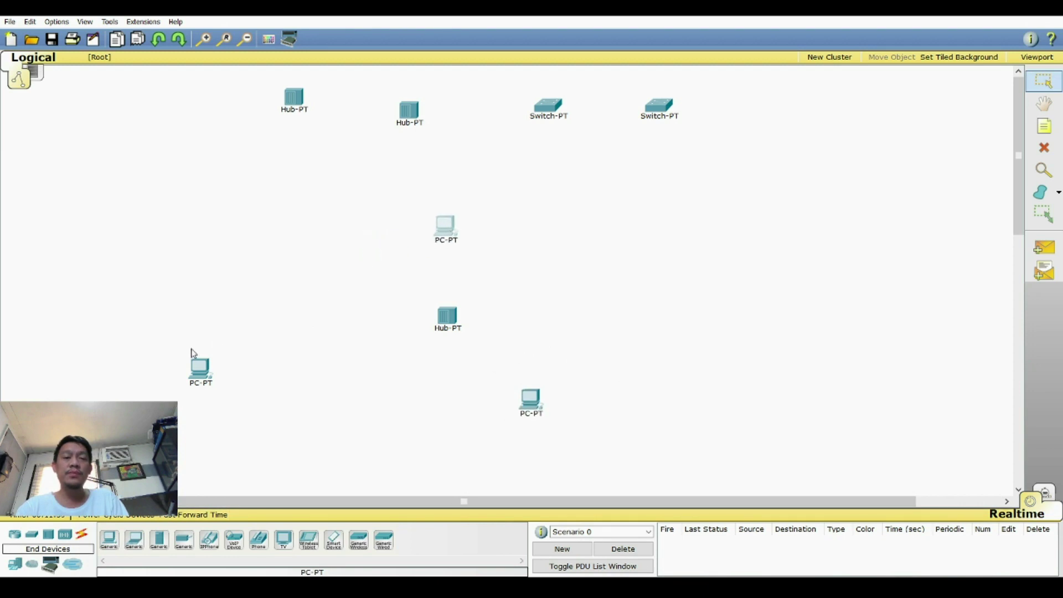
pyautogui.moveTo(200, 376); pyautogui.dragTo(324, 379)
pyautogui.moveTo(543, 414); pyautogui.dragTo(564, 396)
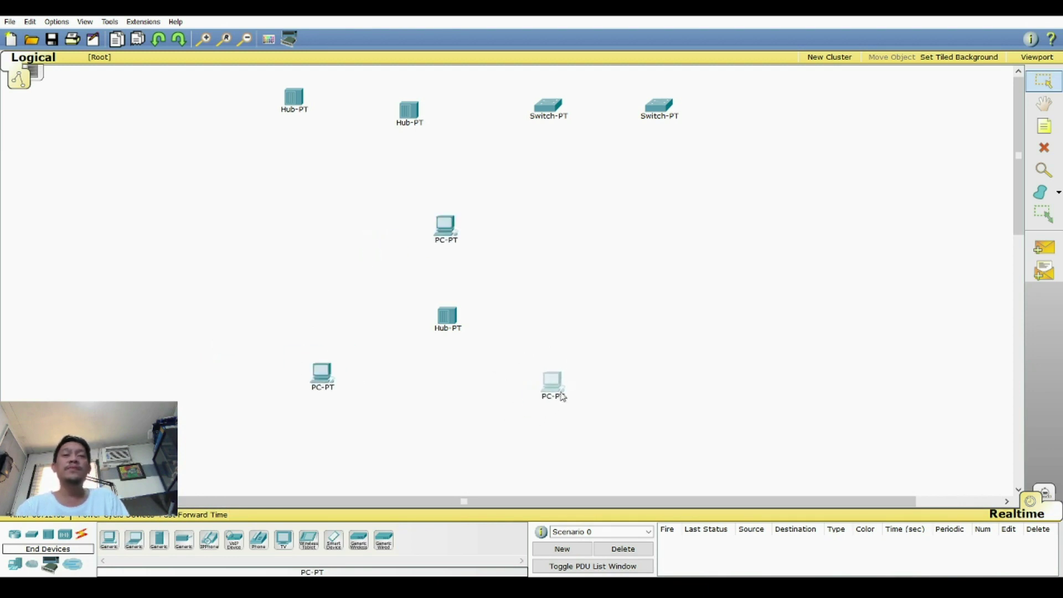
pyautogui.moveTo(331, 371); pyautogui.dragTo(325, 379)
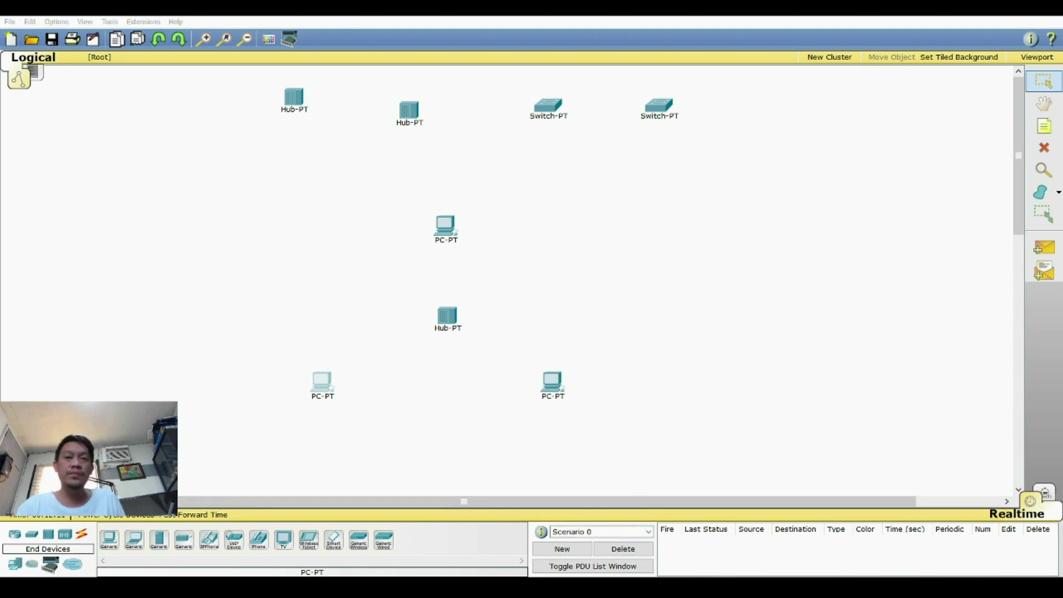
pyautogui.click(678, 418)
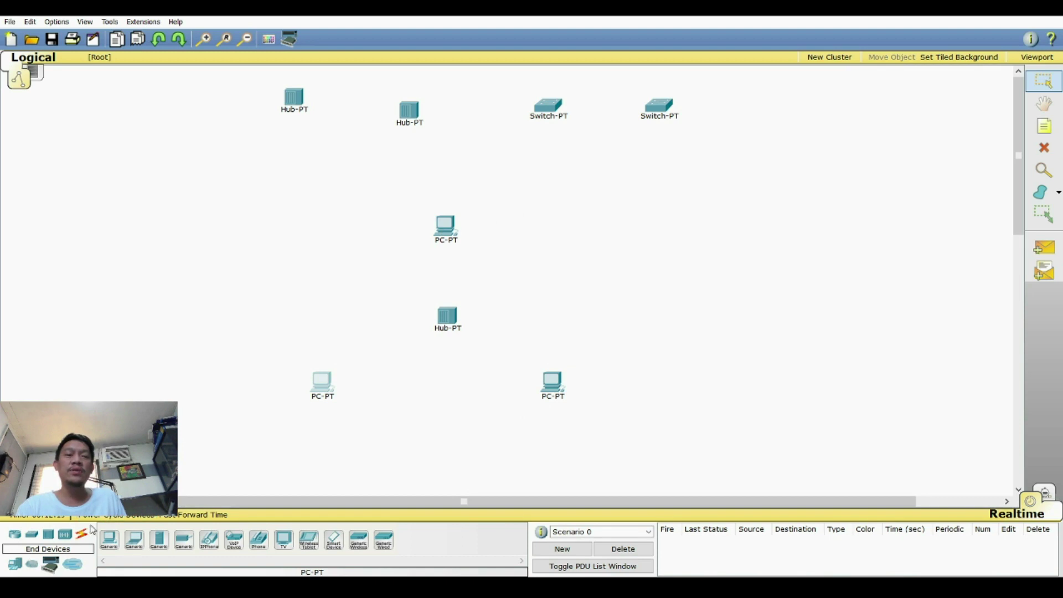
# Connect each of the three PCs to the central hub with a Copper Straight-Through cable
pyautogui.click(82, 537)
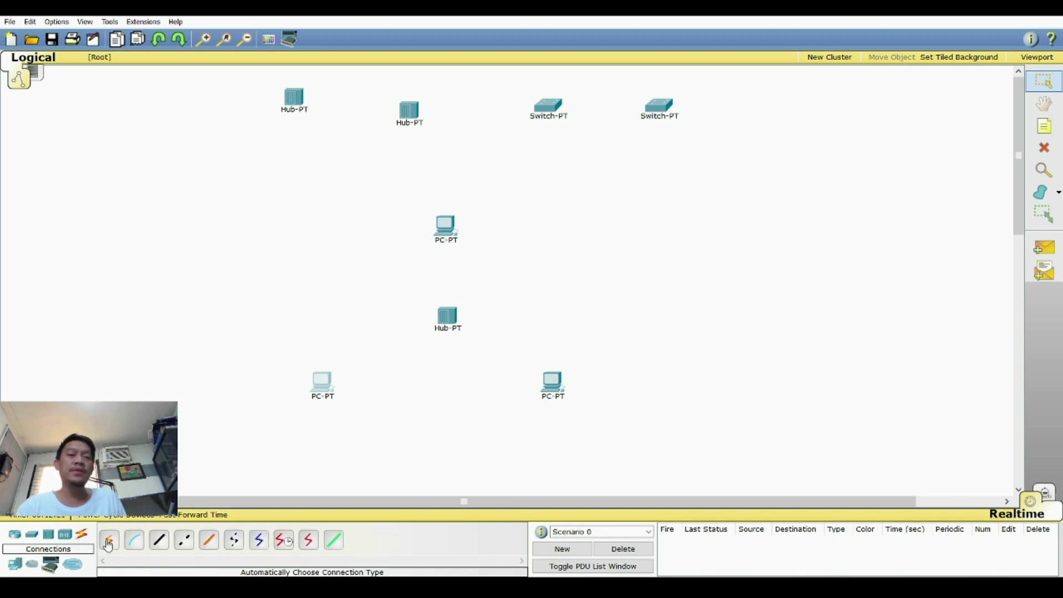
pyautogui.click(160, 541)
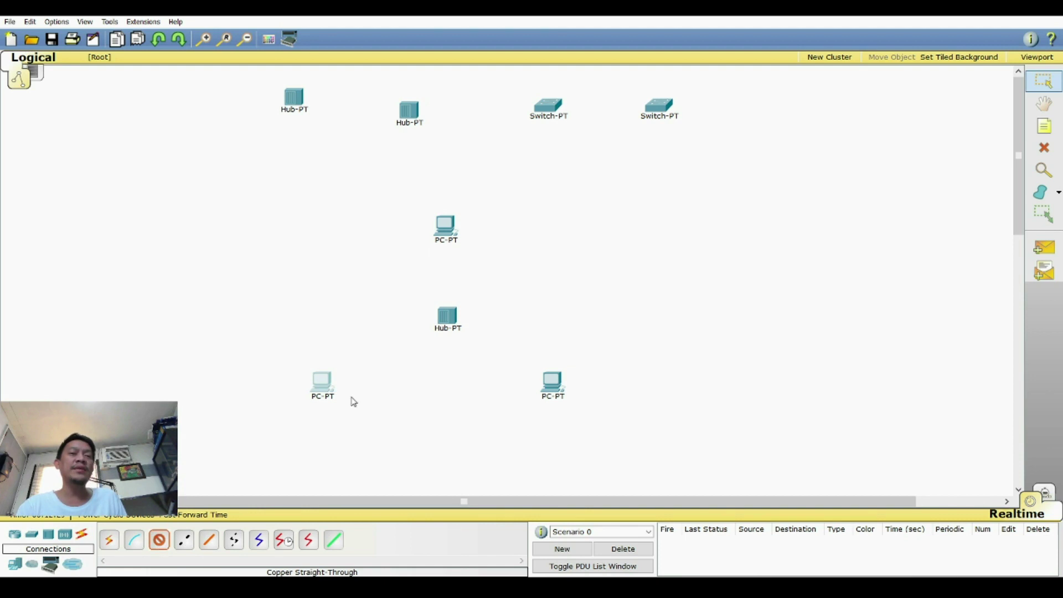
pyautogui.click(351, 400)
pyautogui.click(446, 318)
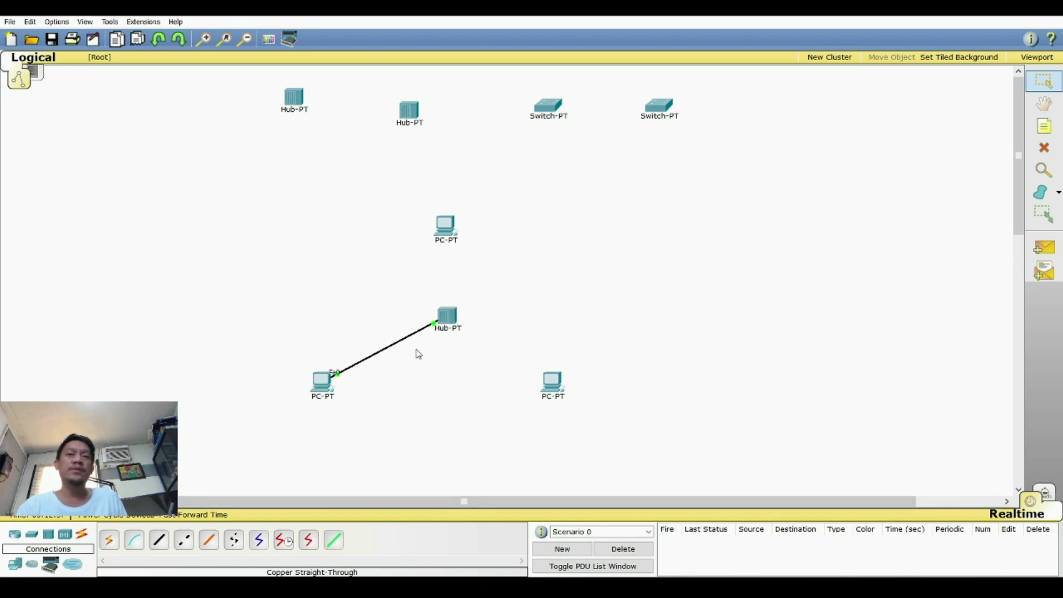
pyautogui.click(160, 541)
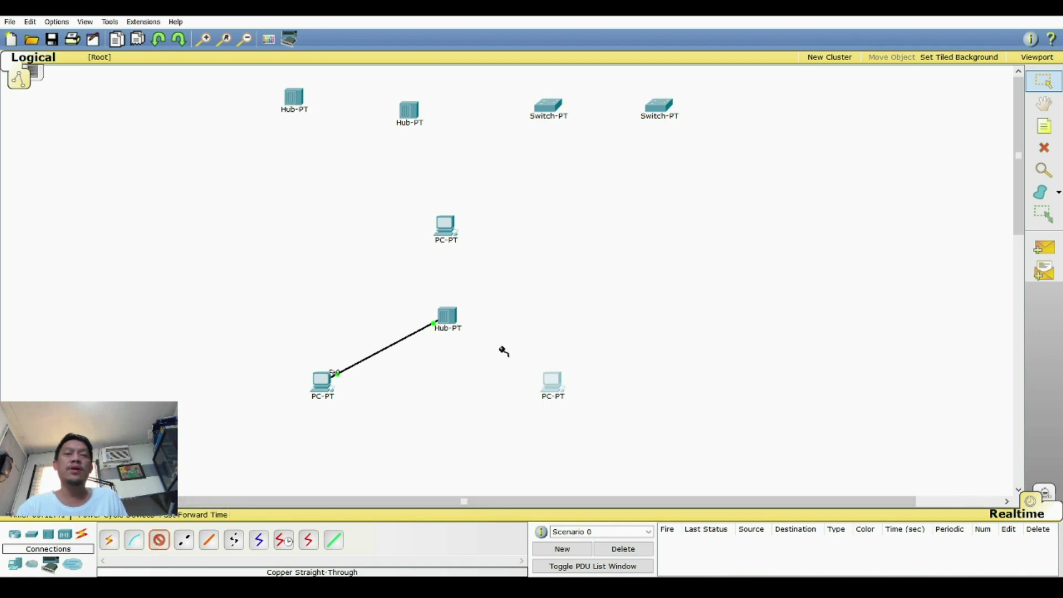
pyautogui.click(581, 396)
pyautogui.click(457, 329)
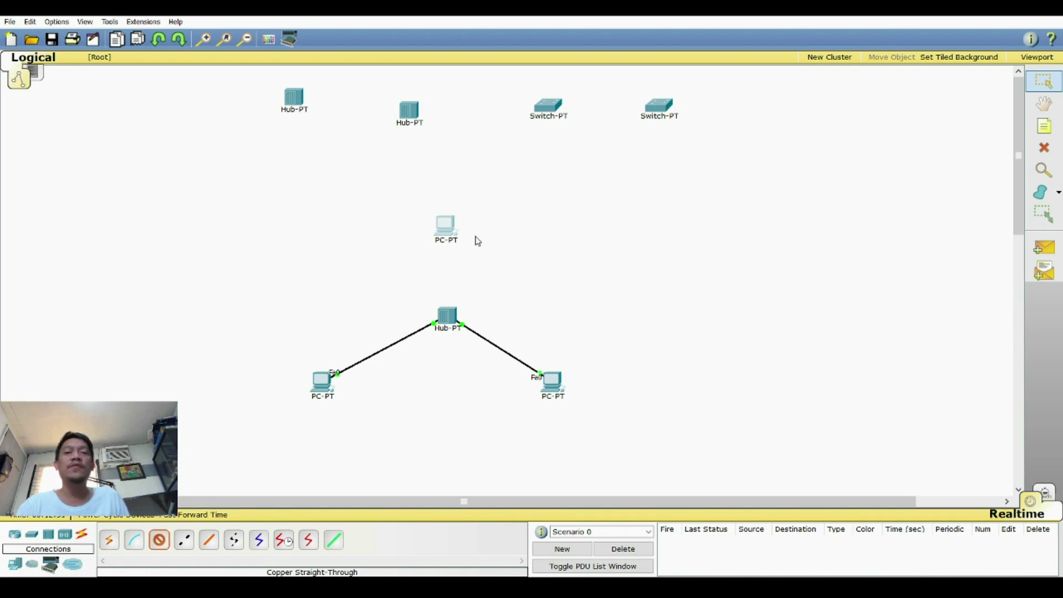
pyautogui.click(446, 227)
pyautogui.click(448, 315)
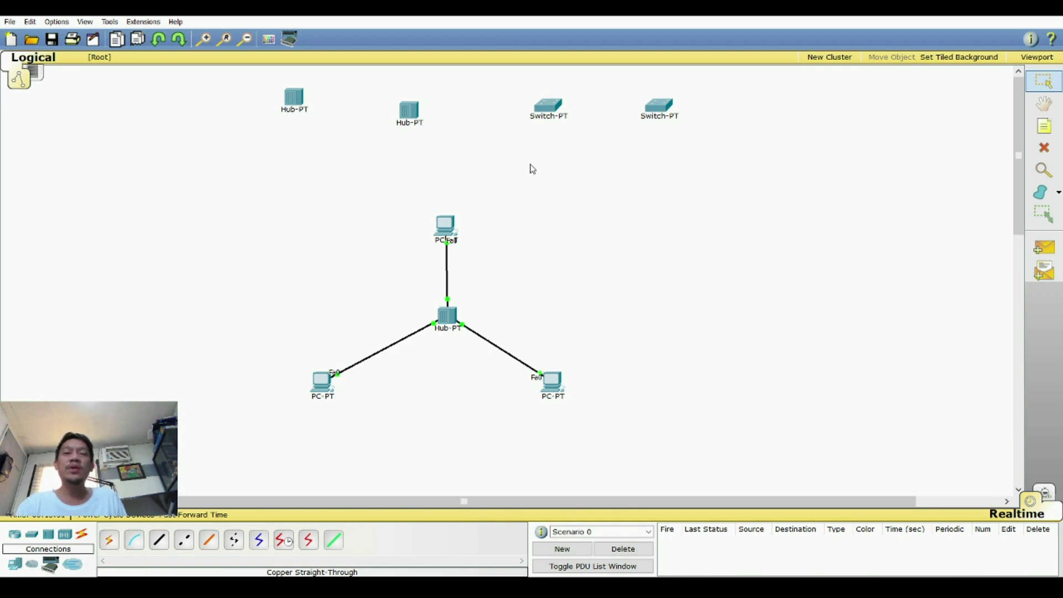
pyautogui.click(550, 107)
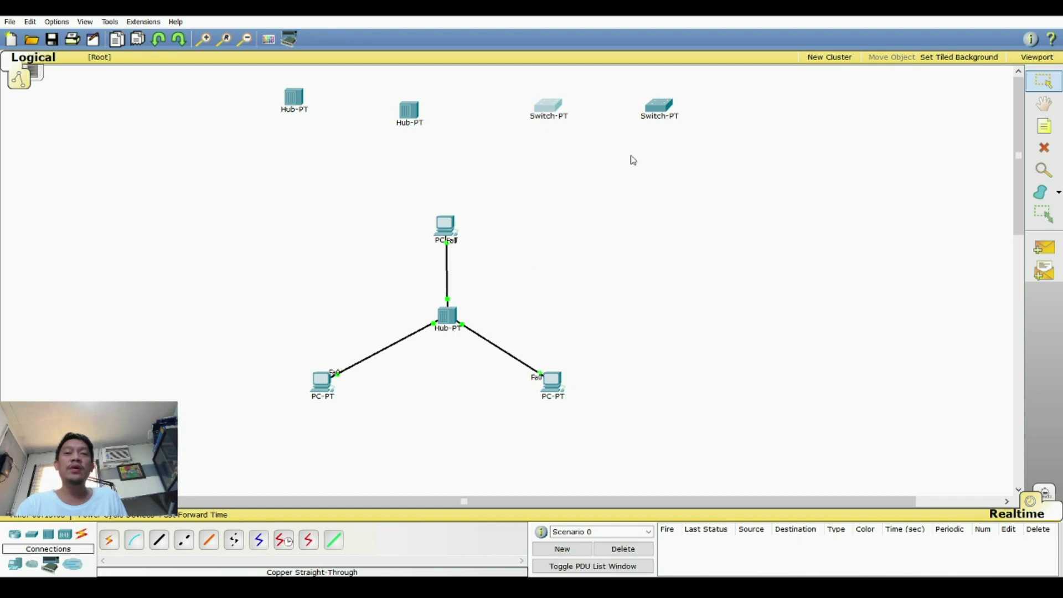
pyautogui.click(577, 209)
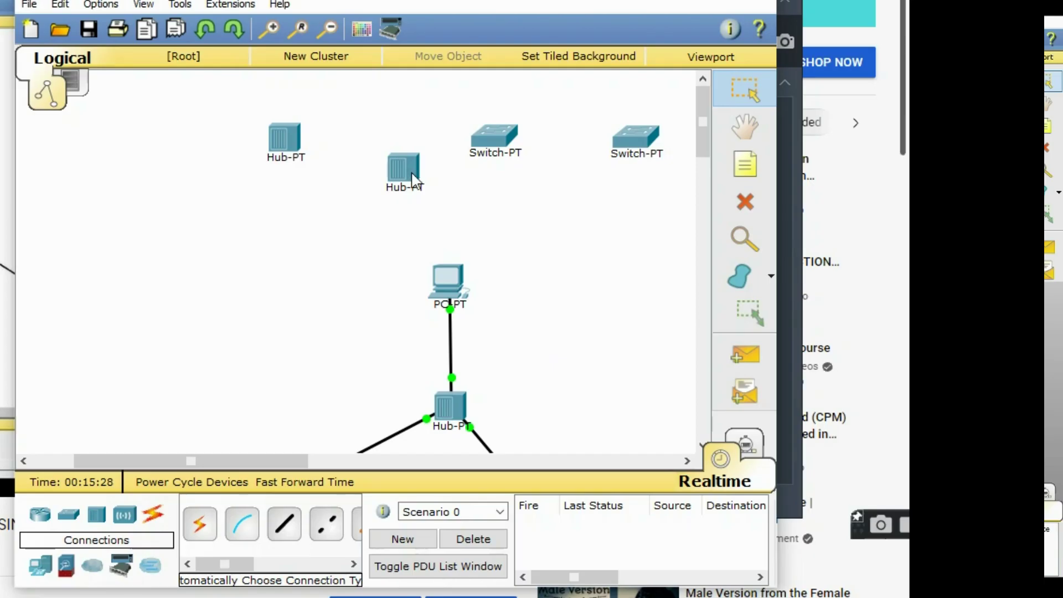
# Switch off Hub1, the right-hand hub of the upper row, and fill its four empty slots with PT-REPEATER-NM-1CE modules
pyautogui.click(413, 180)
pyautogui.moveTo(352, 4); pyautogui.dragTo(510, 29)
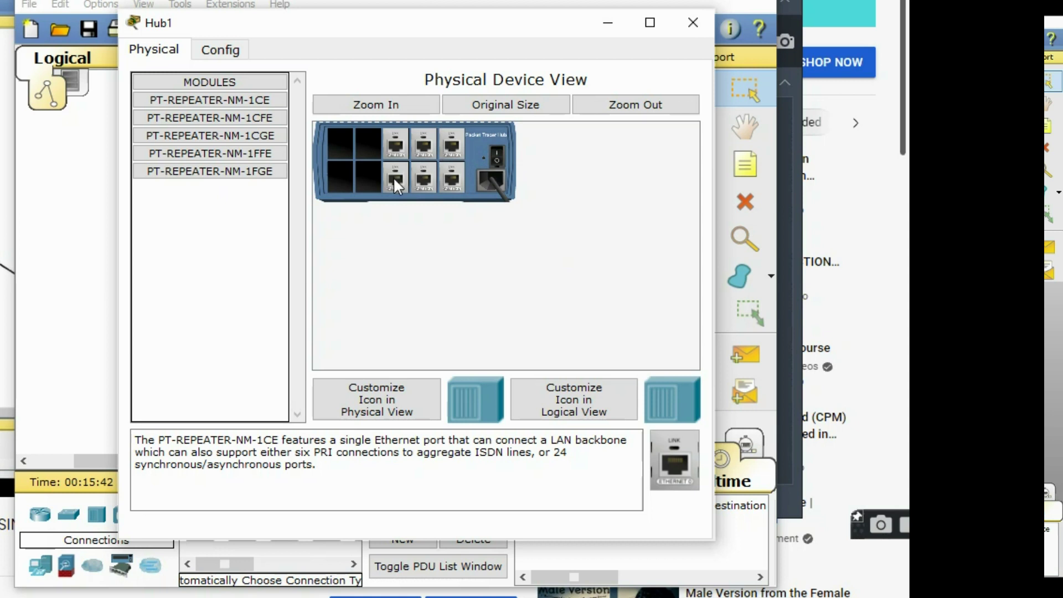
pyautogui.click(496, 164)
pyautogui.moveTo(663, 449); pyautogui.dragTo(628, 417)
pyautogui.moveTo(665, 451); pyautogui.dragTo(667, 450)
pyautogui.moveTo(675, 457); pyautogui.dragTo(389, 158)
pyautogui.moveTo(686, 463); pyautogui.dragTo(371, 181)
pyautogui.moveTo(672, 454); pyautogui.dragTo(347, 144)
pyautogui.moveTo(590, 391); pyautogui.dragTo(356, 191)
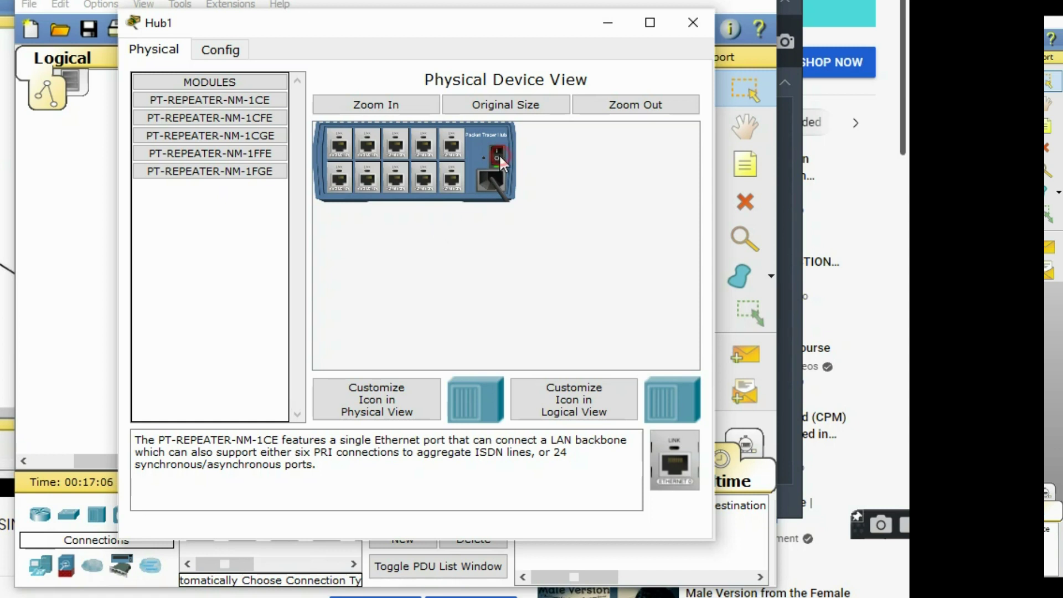
pyautogui.click(692, 23)
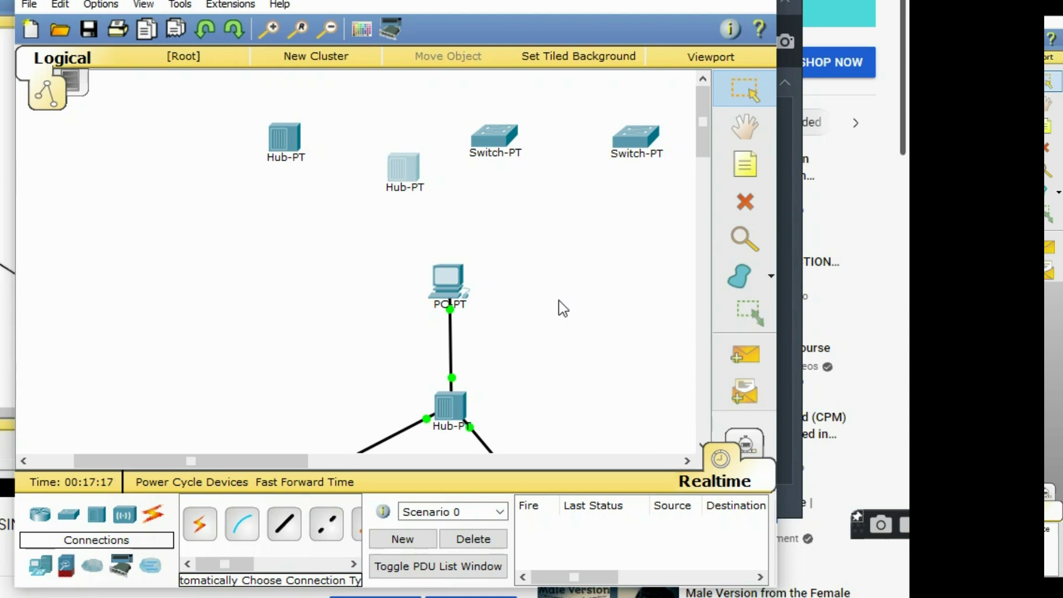
# Fill the four empty slots of the hub connected to the PCs with PT-REPEATER-NM-1CE modules and power it on
pyautogui.scroll(-1, 563, 308)
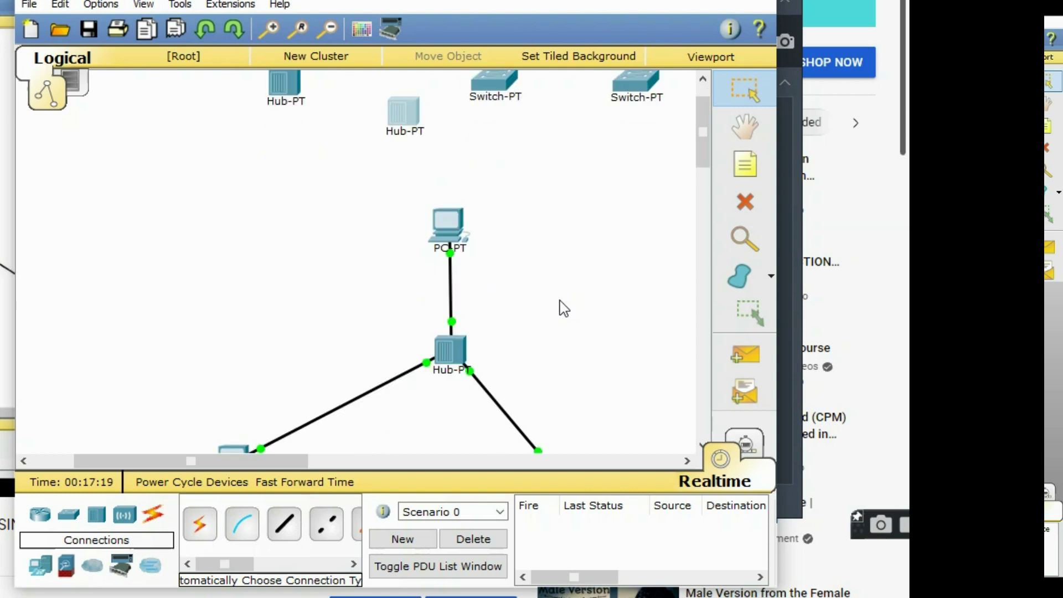
pyautogui.scroll(-1, 564, 308)
pyautogui.moveTo(278, 459); pyautogui.dragTo(305, 461)
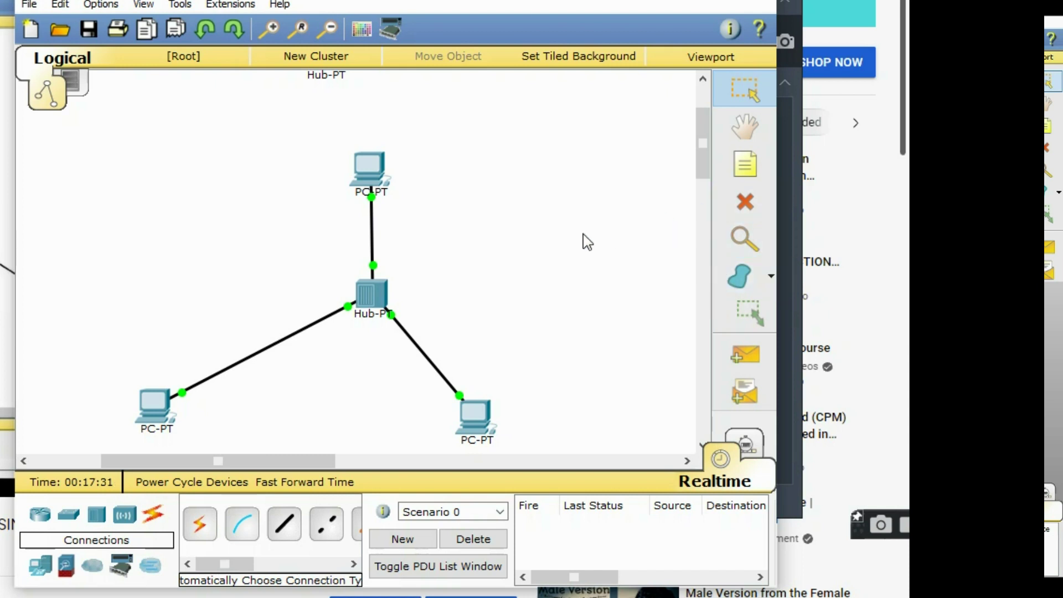
pyautogui.click(370, 293)
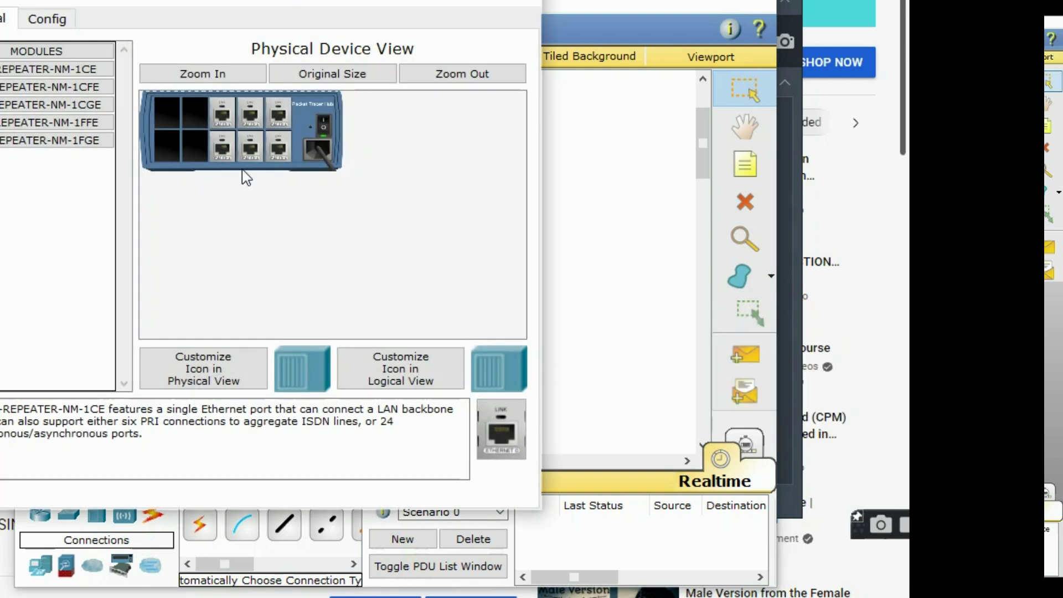
pyautogui.moveTo(501, 429); pyautogui.dragTo(204, 109)
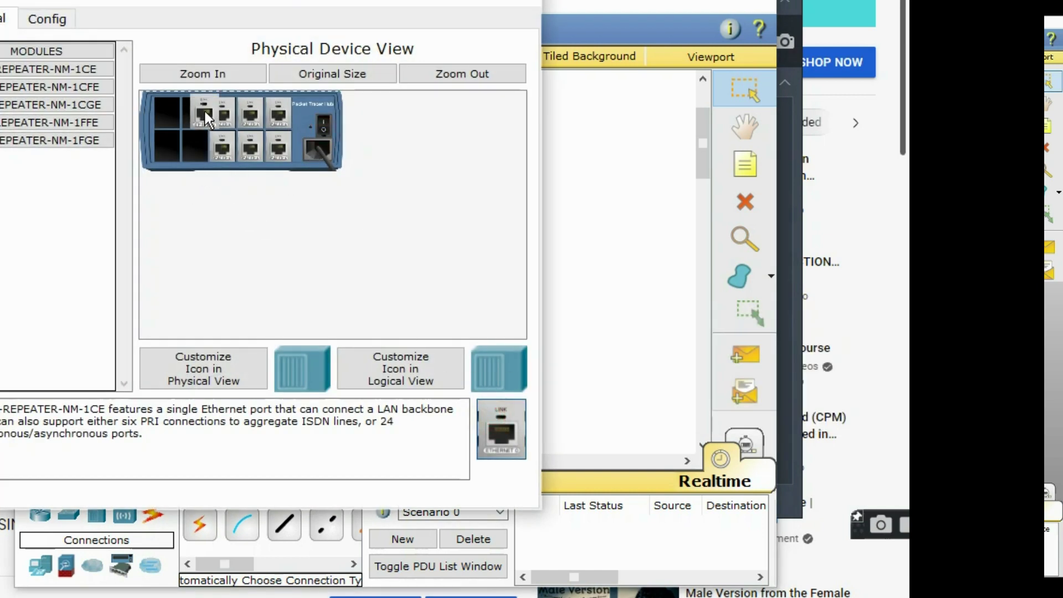
pyautogui.moveTo(501, 429); pyautogui.dragTo(197, 139)
pyautogui.moveTo(500, 410); pyautogui.dragTo(169, 116)
pyautogui.moveTo(501, 429); pyautogui.dragTo(167, 147)
pyautogui.click(325, 124)
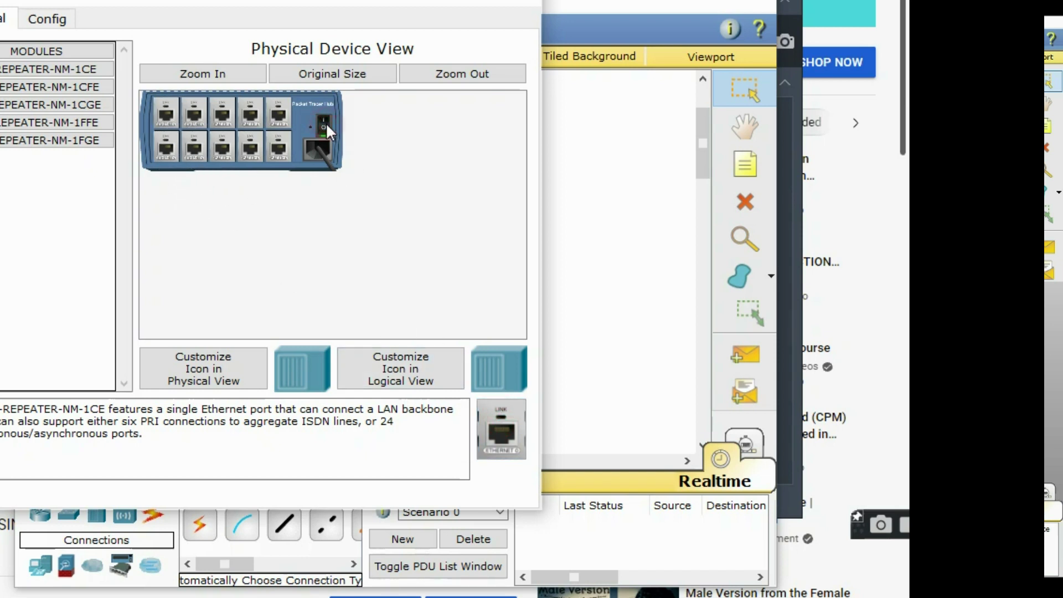
pyautogui.click(533, 4)
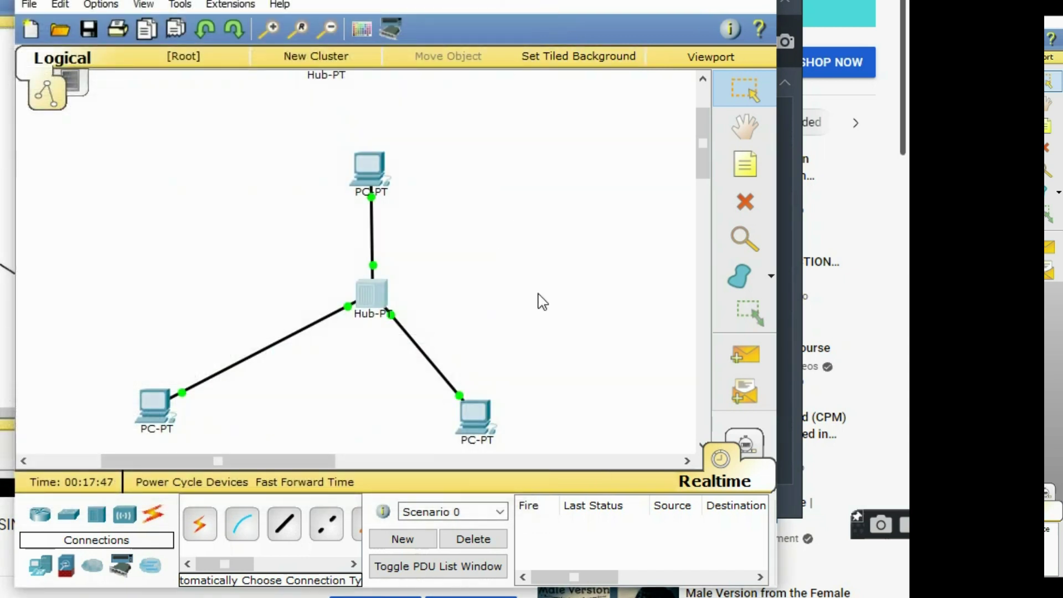
# Shift the two lower PCs slightly to the right so they sit symmetrically below the central hub
pyautogui.moveTo(495, 415); pyautogui.dragTo(540, 420)
pyautogui.moveTo(160, 411); pyautogui.dragTo(194, 407)
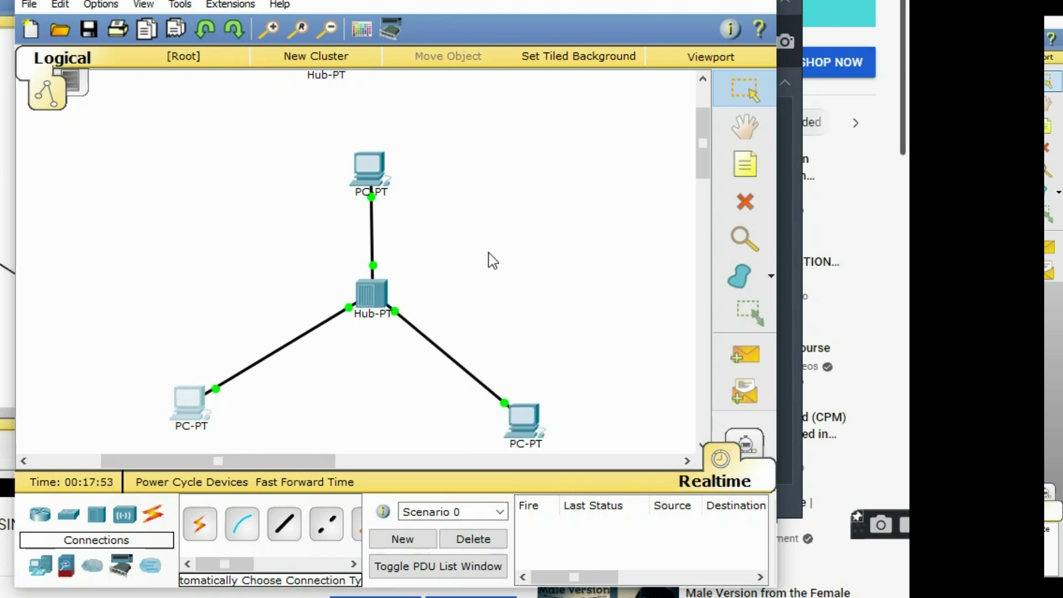
# Add a note reading 192.168.1.0/24 and position it above the top PC
pyautogui.click(748, 169)
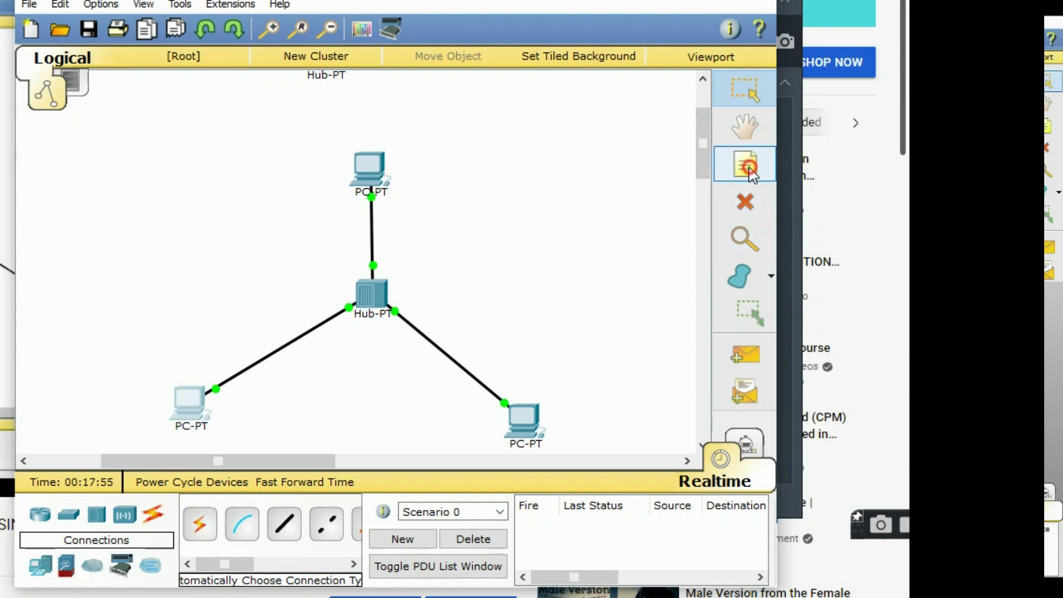
pyautogui.click(259, 107)
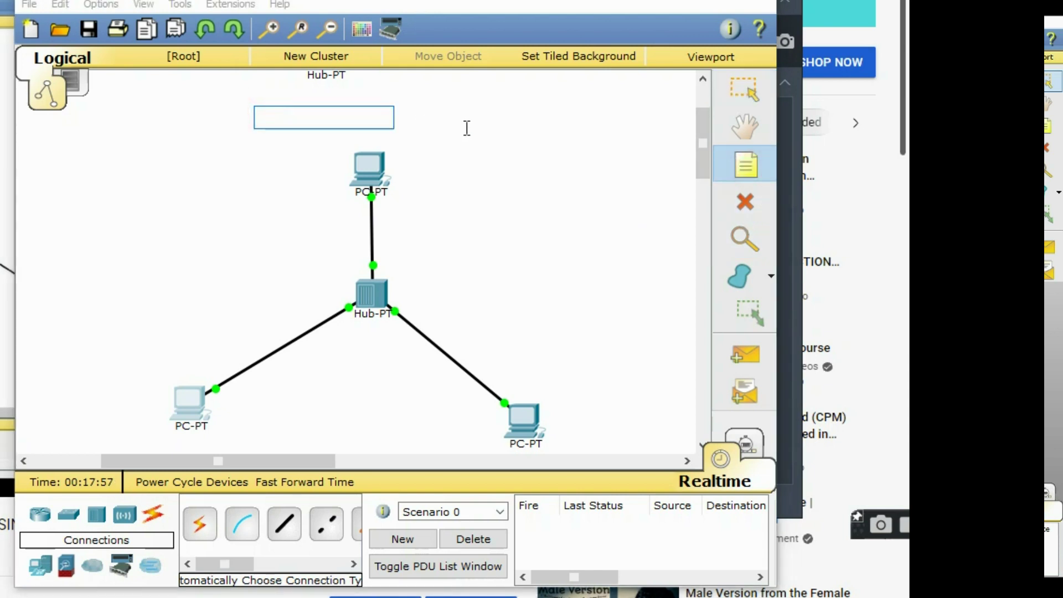
pyautogui.write('192/168')
pyautogui.press('BackSpace')
pyautogui.press('BackSpace')
pyautogui.press('BackSpace')
pyautogui.press('BackSpace')
pyautogui.write('.1')
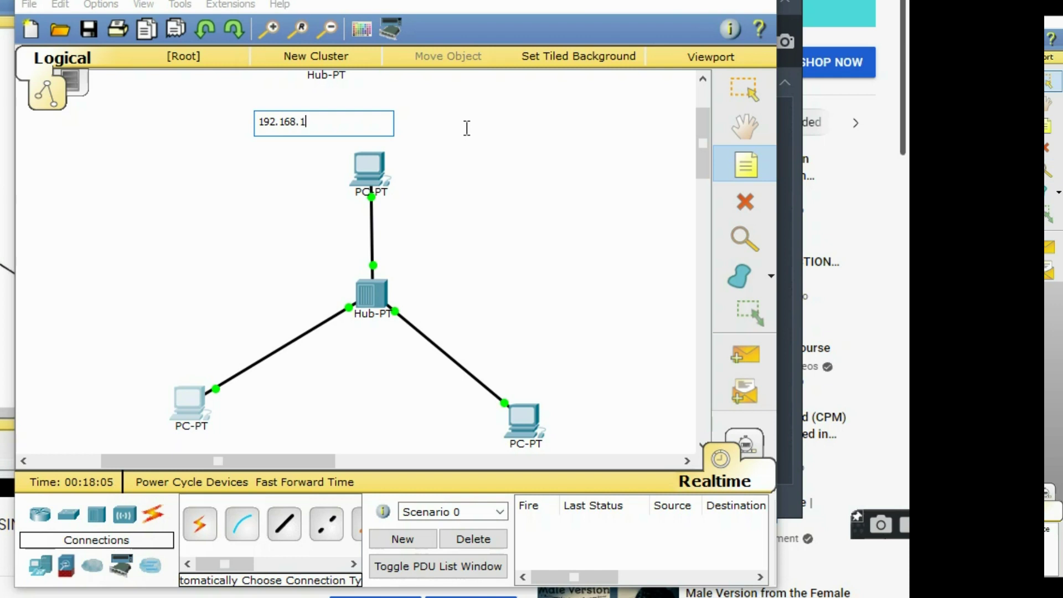
pyautogui.write('68.1.0/24')
pyautogui.click(745, 89)
pyautogui.moveTo(344, 126); pyautogui.dragTo(409, 133)
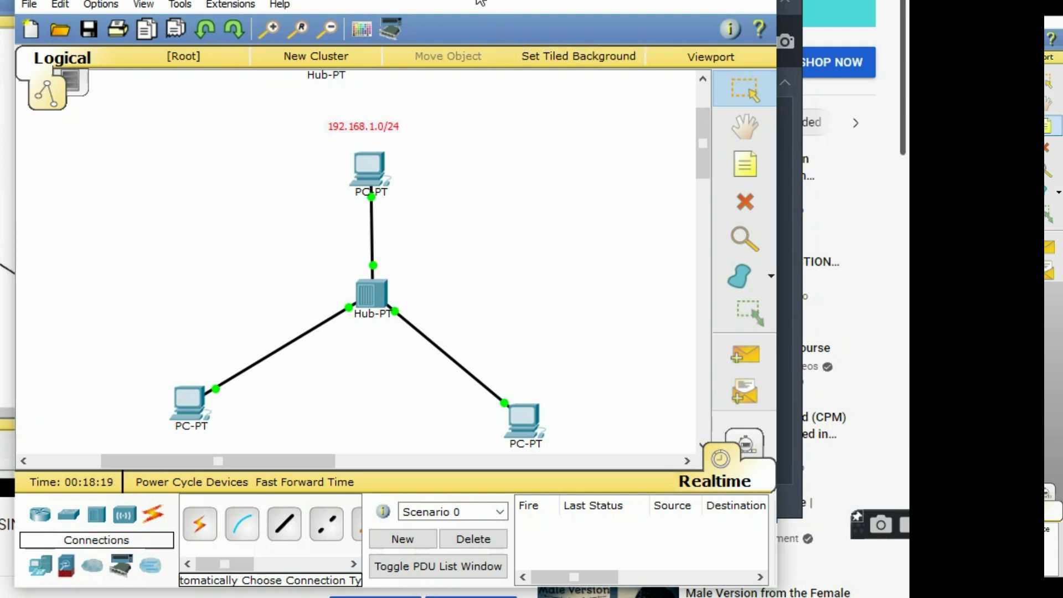
pyautogui.click(519, 177)
pyautogui.click(377, 181)
pyautogui.click(113, 16)
pyautogui.moveTo(213, 5); pyautogui.dragTo(561, 0)
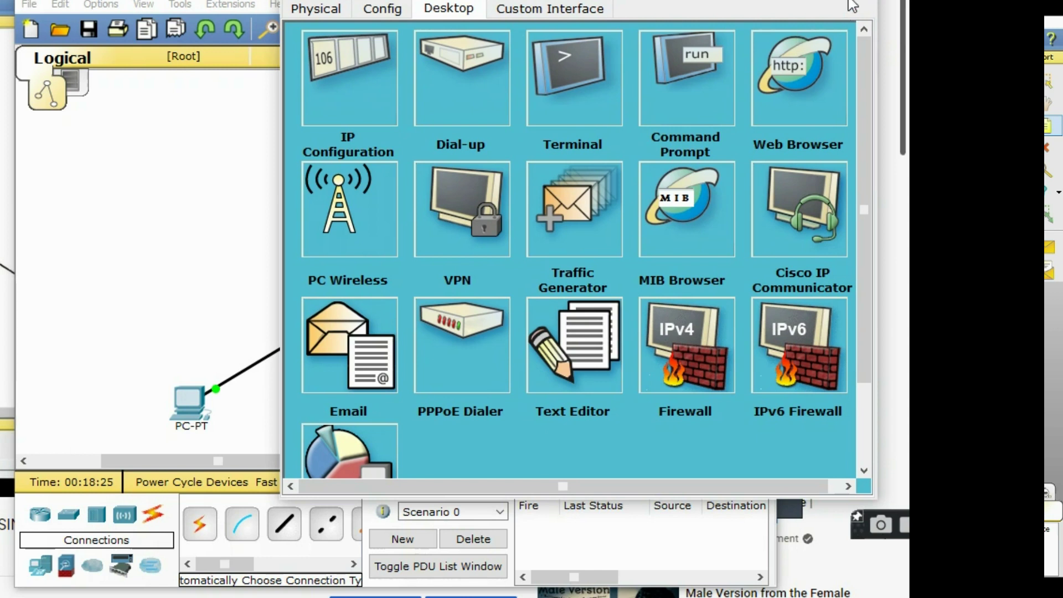
pyautogui.hotkey('alt', 'F4')
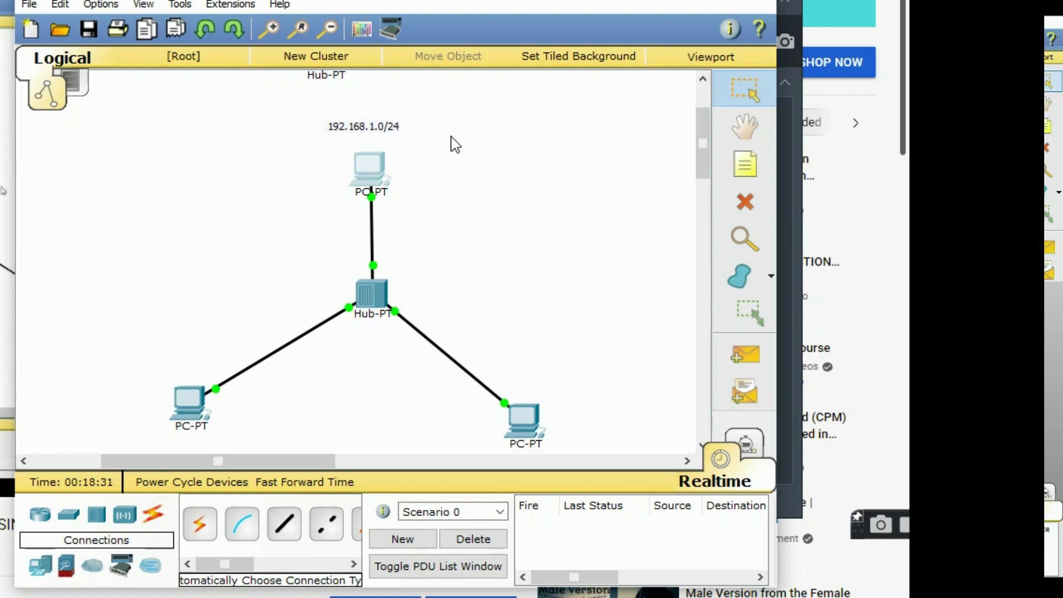
# Move the network address note slightly higher above the top PC
pyautogui.moveTo(371, 137)
pyautogui.mouseDown()
pyautogui.moveTo(399, 134)
pyautogui.moveTo(381, 142)
pyautogui.moveTo(376, 127)
pyautogui.mouseUp()
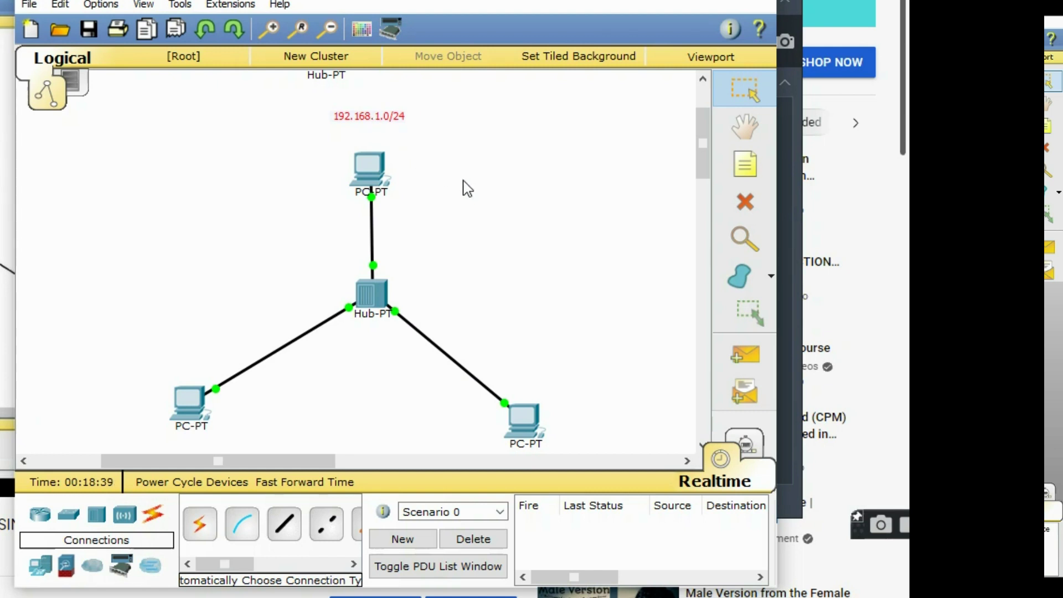
# Assign the top PC the static IP address 192.168.1.1 with the default subnet mask
pyautogui.click(369, 170)
pyautogui.click(35, 119)
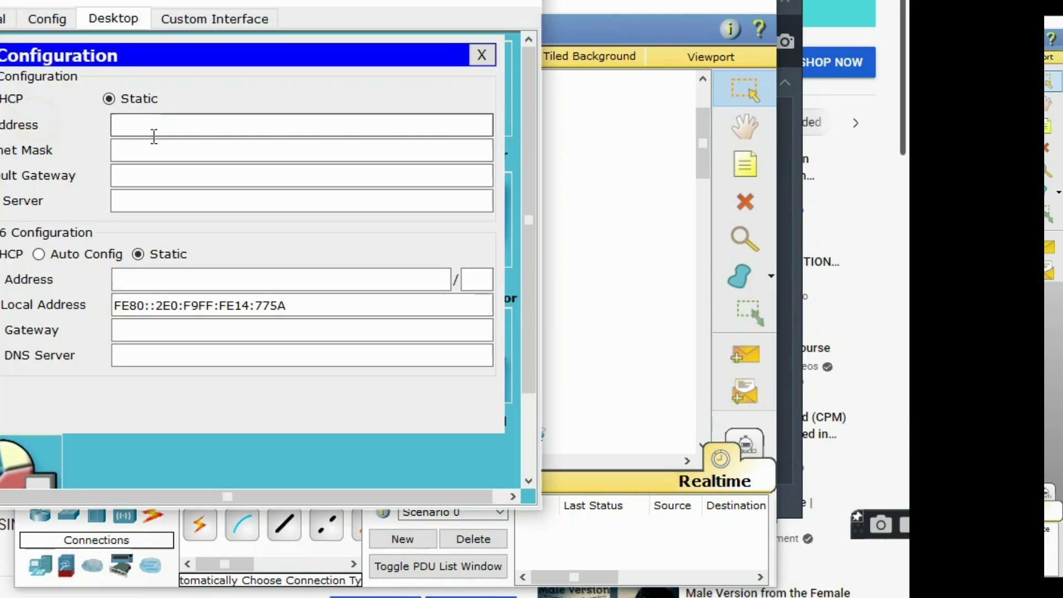
pyautogui.write('192.168.1')
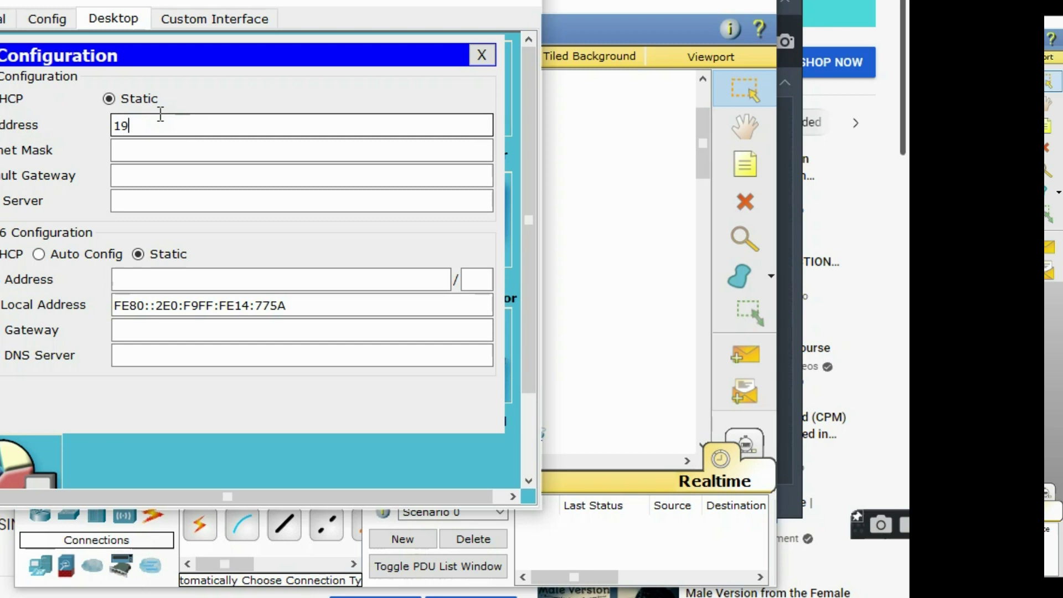
pyautogui.write('.1')
pyautogui.press('Tab')
pyautogui.click(482, 55)
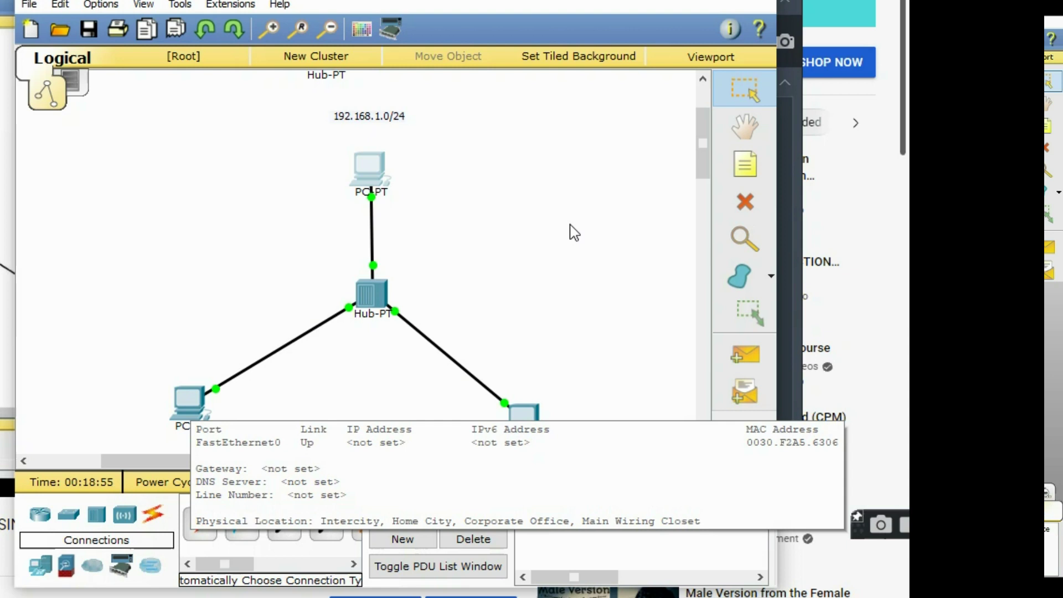
pyautogui.click(557, 240)
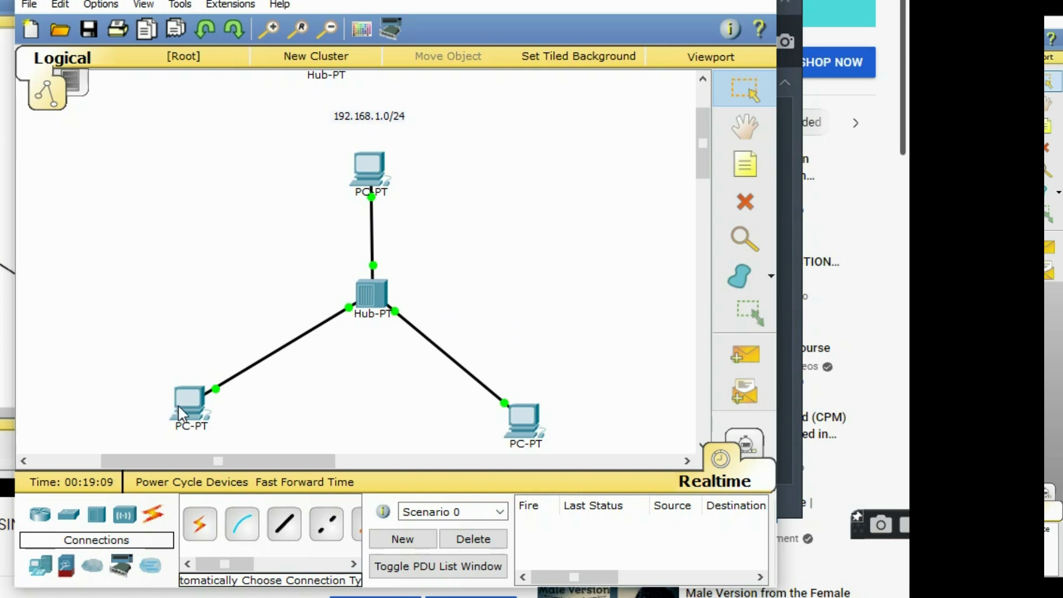
# Try to assign the lower-left PC the static IP address 192.168.1.1
pyautogui.moveTo(185, 407)
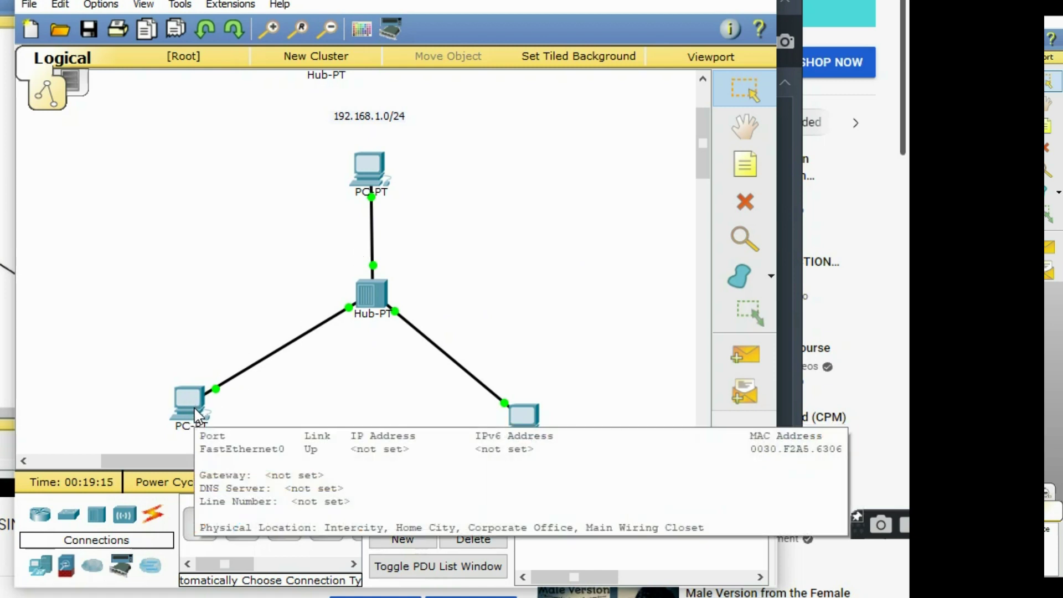
pyautogui.click(193, 409)
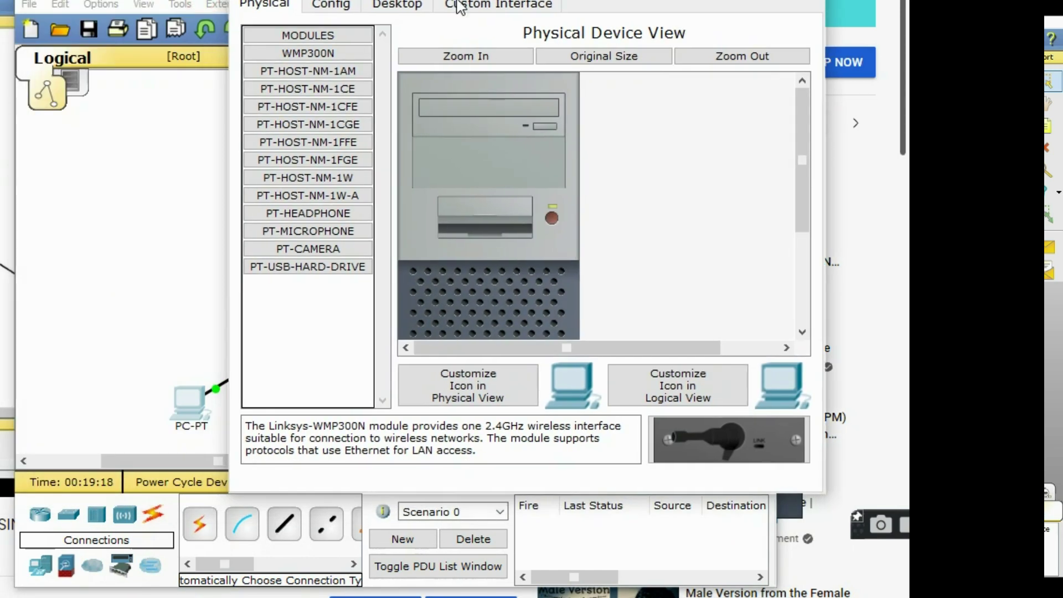
pyautogui.click(412, 6)
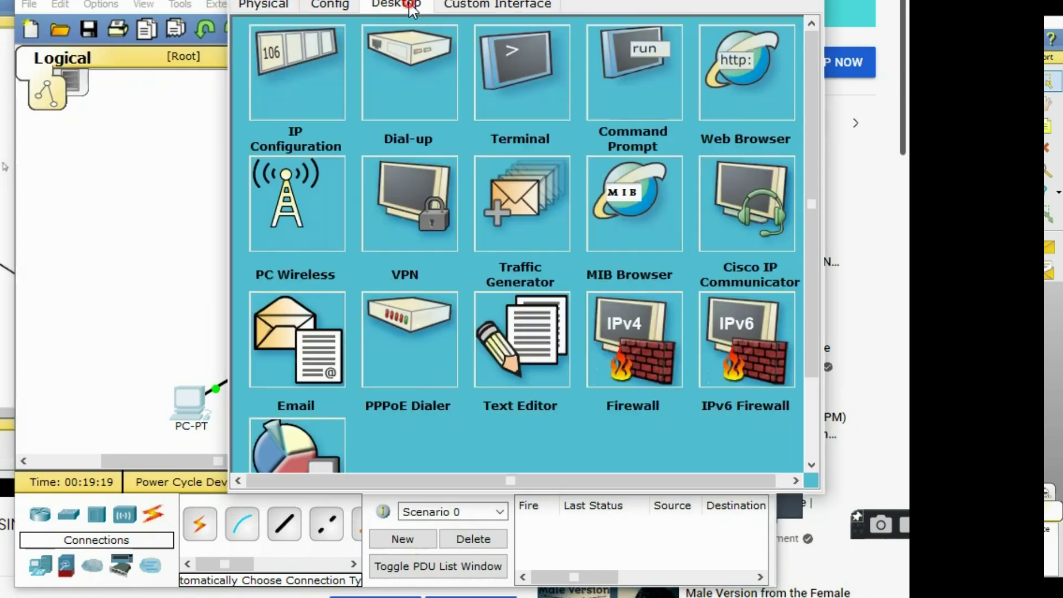
pyautogui.click(320, 90)
pyautogui.click(492, 117)
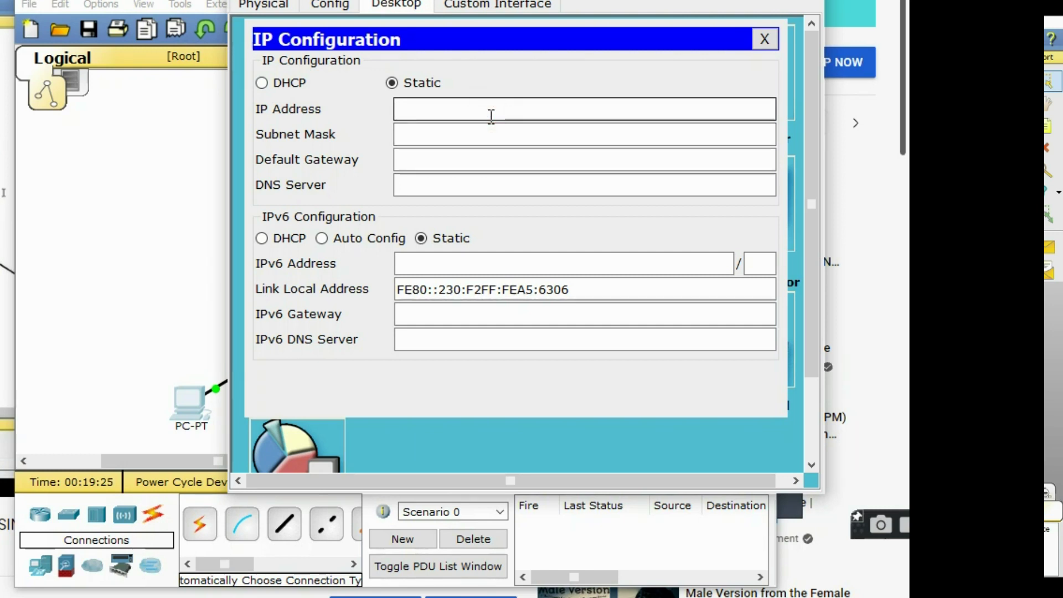
pyautogui.write('192.168.1.1')
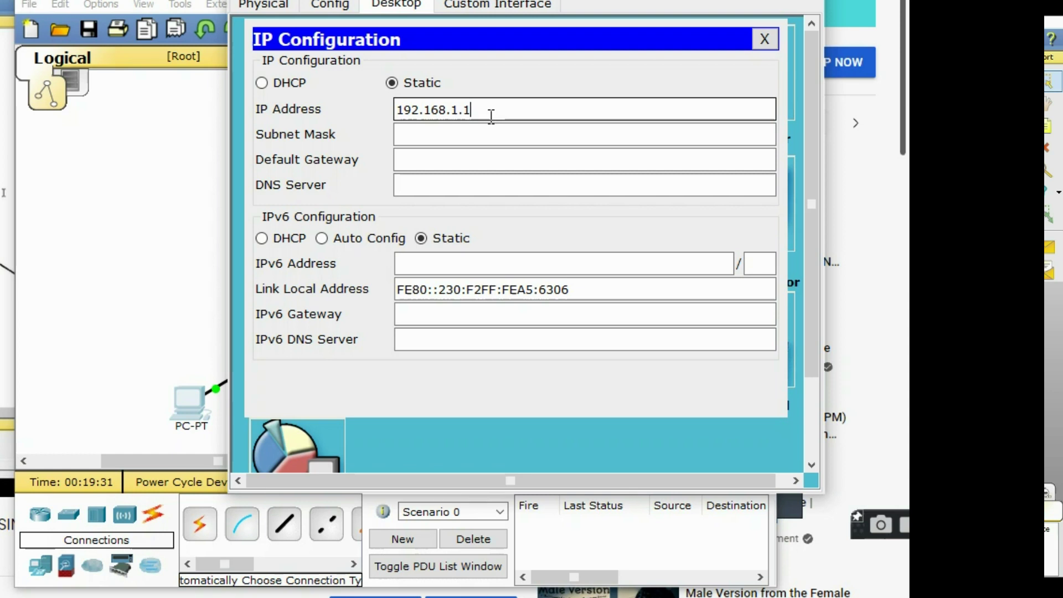
pyautogui.press('Tab')
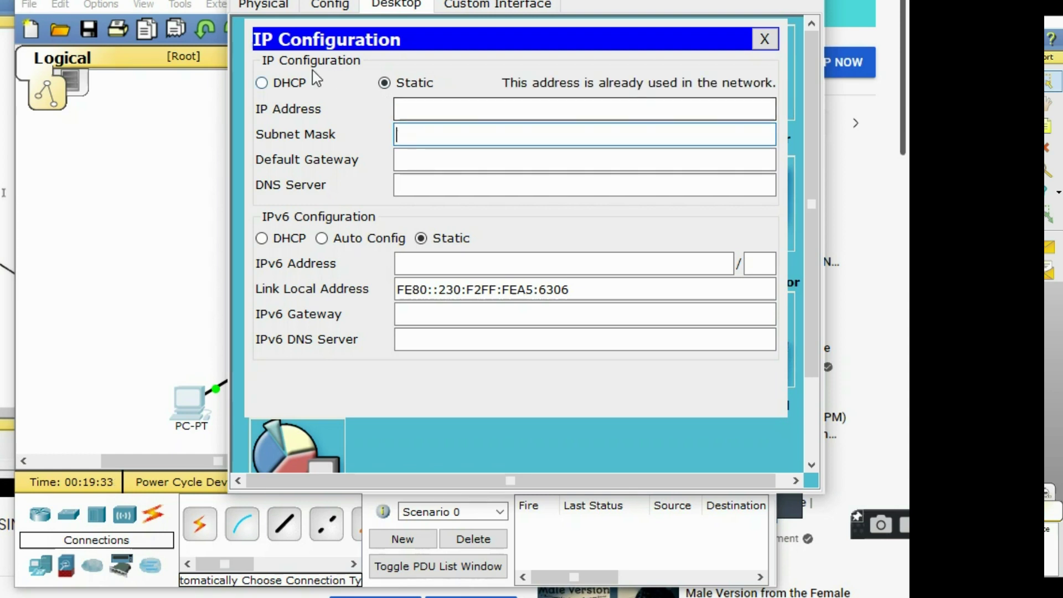
pyautogui.click(287, 83)
pyautogui.click(388, 82)
pyautogui.click(764, 38)
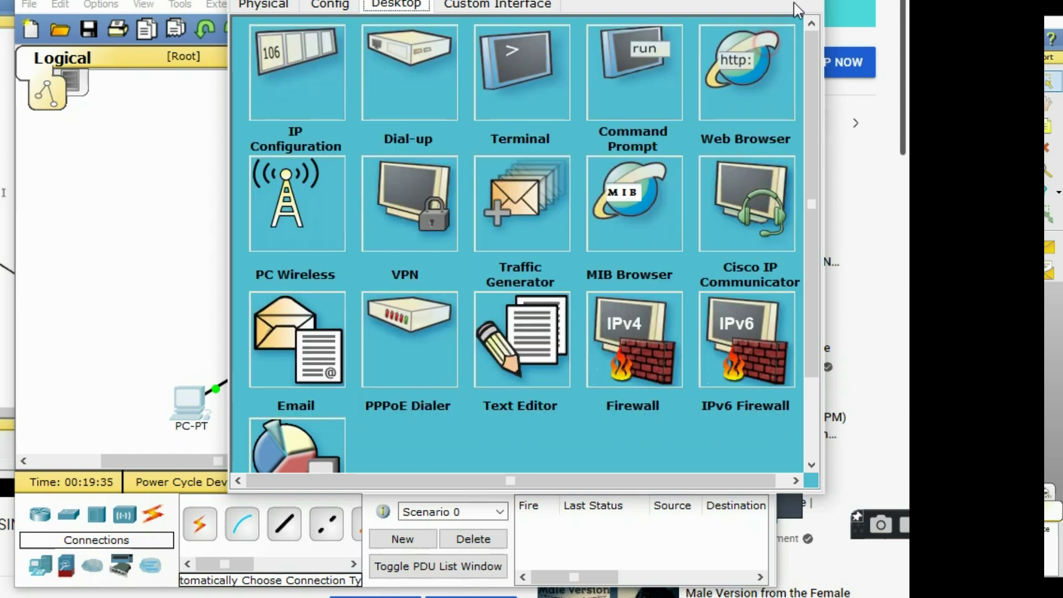
pyautogui.click(814, 1)
# Release the top PC's static address by switching its IPv4 configuration to DHCP
pyautogui.click(366, 166)
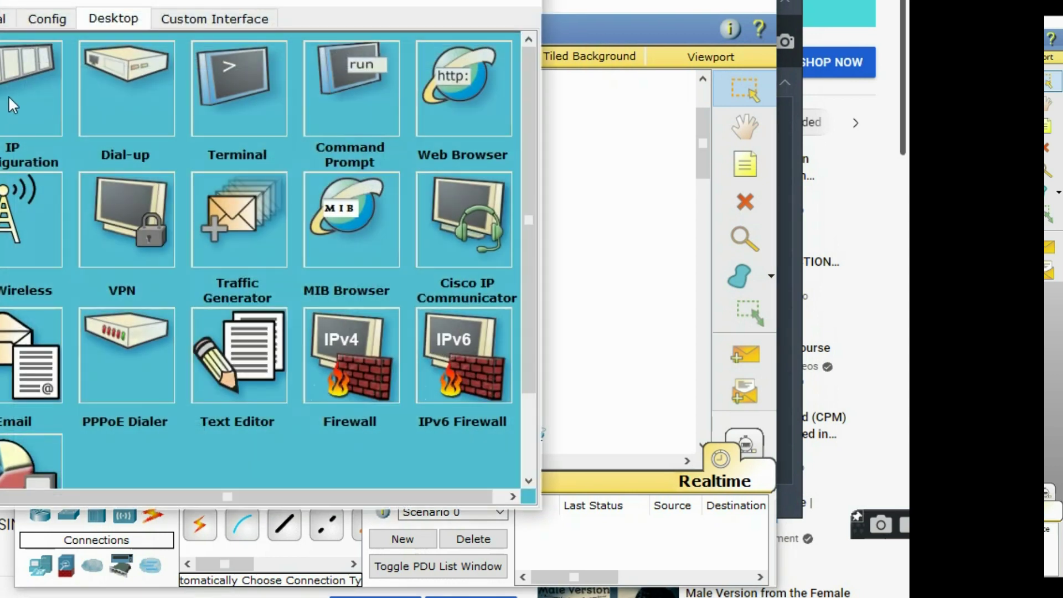
pyautogui.click(58, 111)
pyautogui.click(11, 99)
pyautogui.click(482, 55)
pyautogui.click(519, 2)
# Set the lower-left PC's static IP address to 192.168.1.1 with the default subnet mask
pyautogui.click(194, 413)
pyautogui.click(44, 86)
pyautogui.click(278, 122)
pyautogui.write('192.168.1.1')
pyautogui.click(199, 155)
pyautogui.click(381, 202)
pyautogui.click(520, 8)
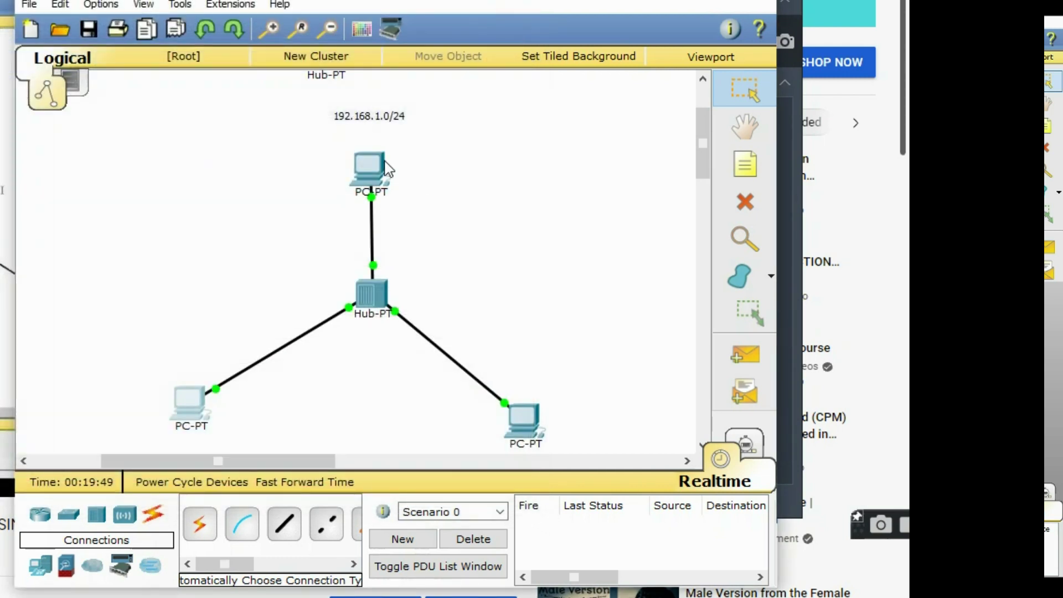
# Switch the top PC back to static addressing and set its IP address to 192.168.1.2 with the default subnet mask
pyautogui.click(388, 166)
pyautogui.click(50, 105)
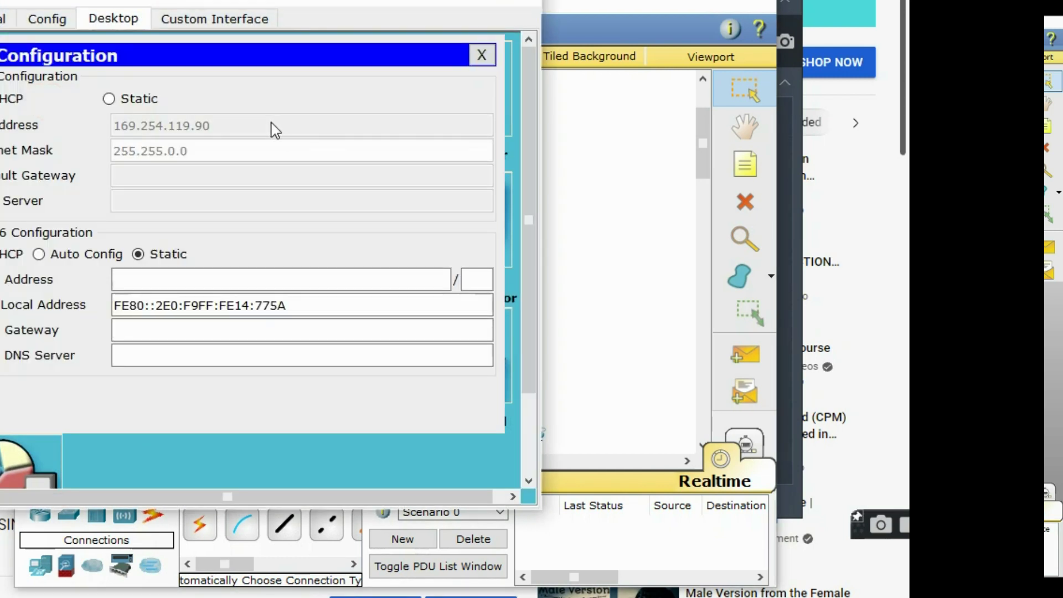
pyautogui.click(135, 103)
pyautogui.click(254, 128)
pyautogui.write('192.168.1.2')
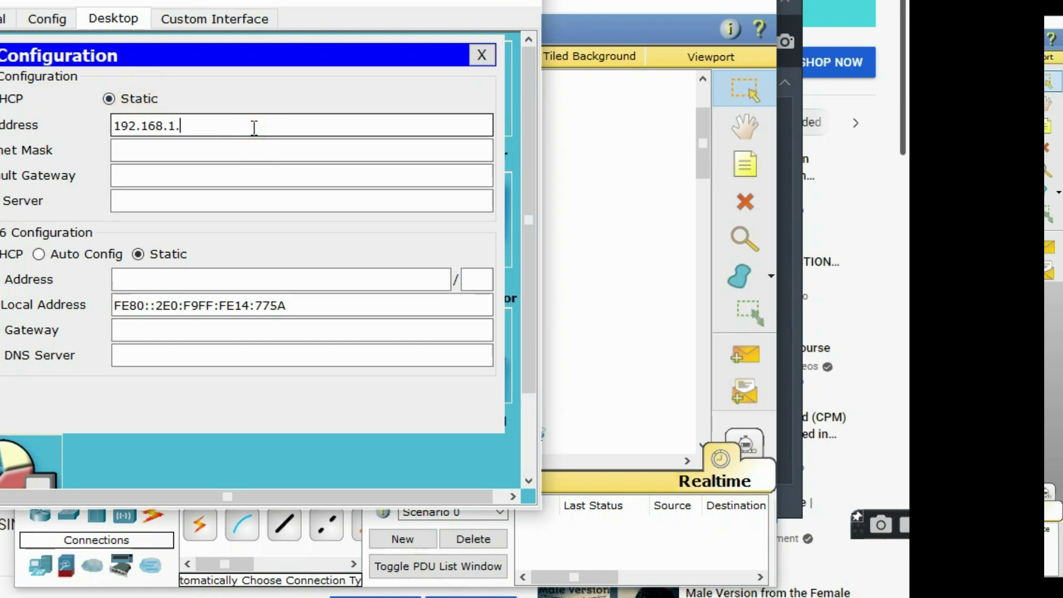
pyautogui.press('Tab')
pyautogui.click(482, 56)
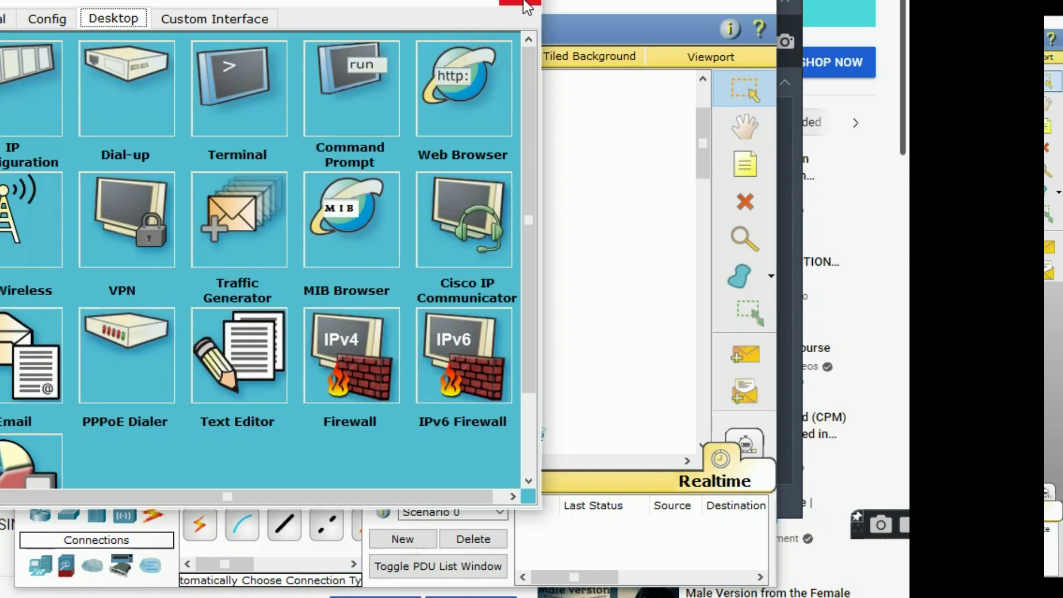
pyautogui.click(525, 3)
# Set the lower-right PC's static IP address to 192.168.1.3 with the default subnet mask
pyautogui.click(531, 430)
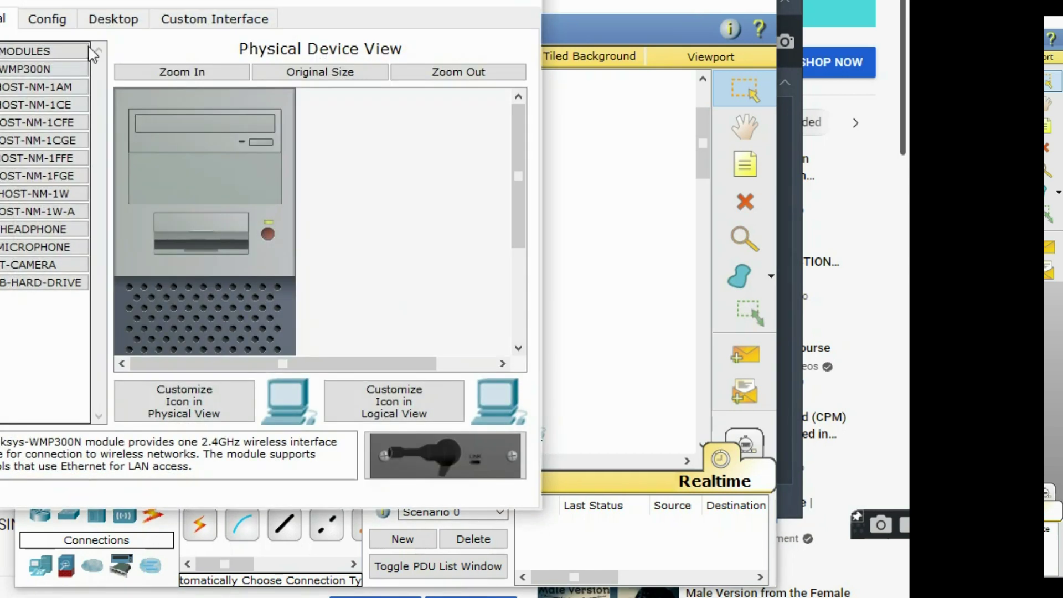
pyautogui.click(108, 18)
pyautogui.click(25, 105)
pyautogui.click(197, 128)
pyautogui.write('192.168.')
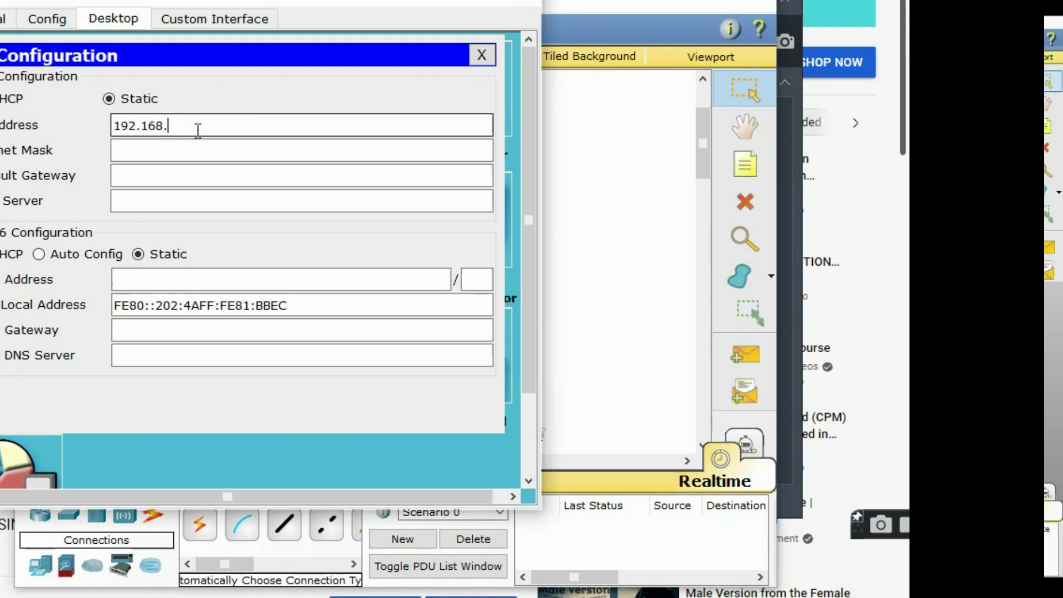
pyautogui.press('Tab')
pyautogui.click(482, 55)
pyautogui.click(520, 4)
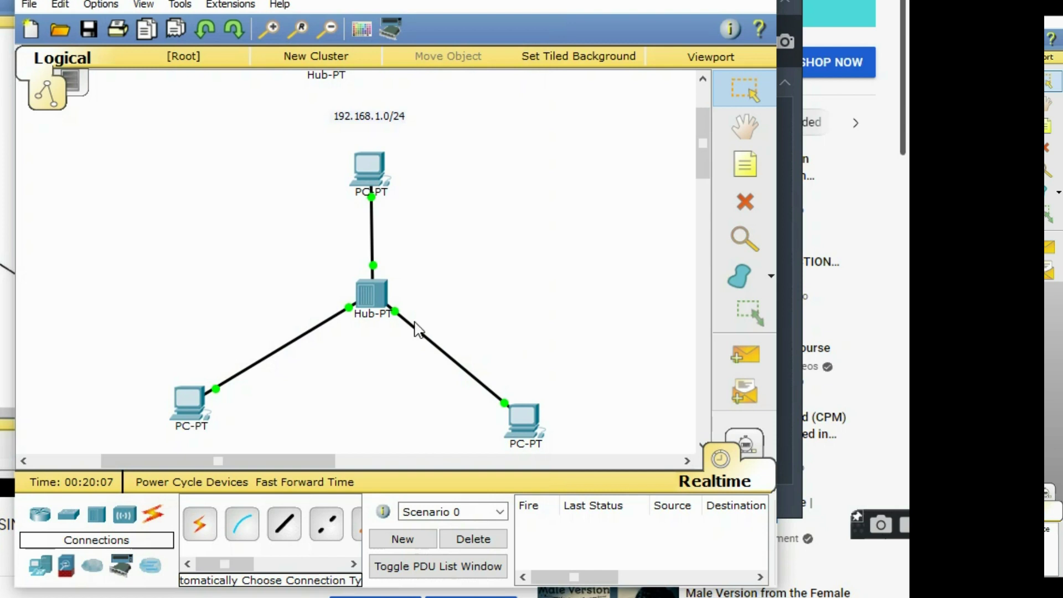
pyautogui.scroll(-2, 415, 325)
pyautogui.moveTo(423, 0); pyautogui.dragTo(454, 0)
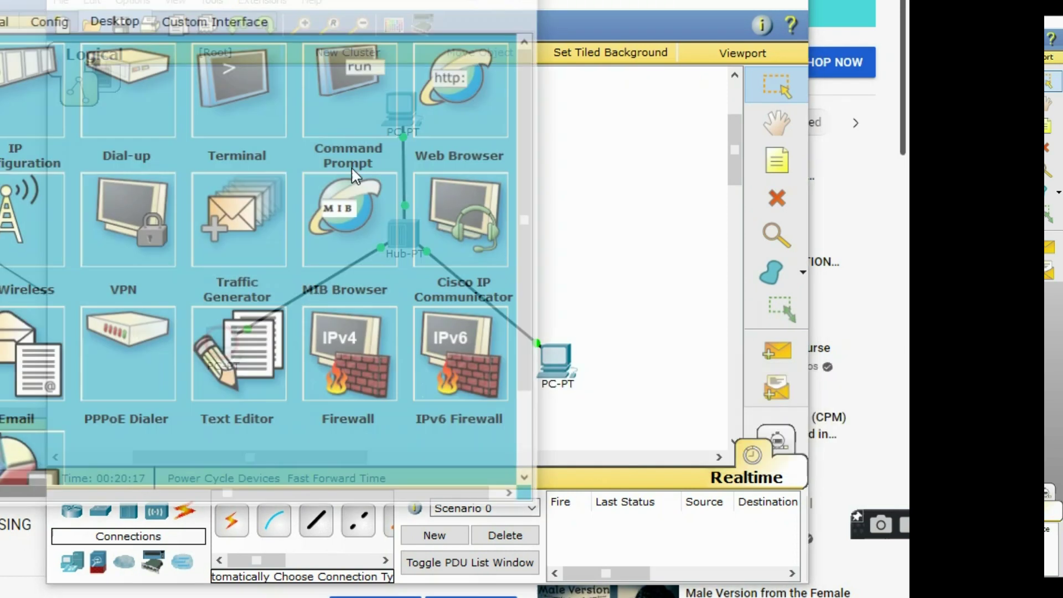
pyautogui.click(220, 339)
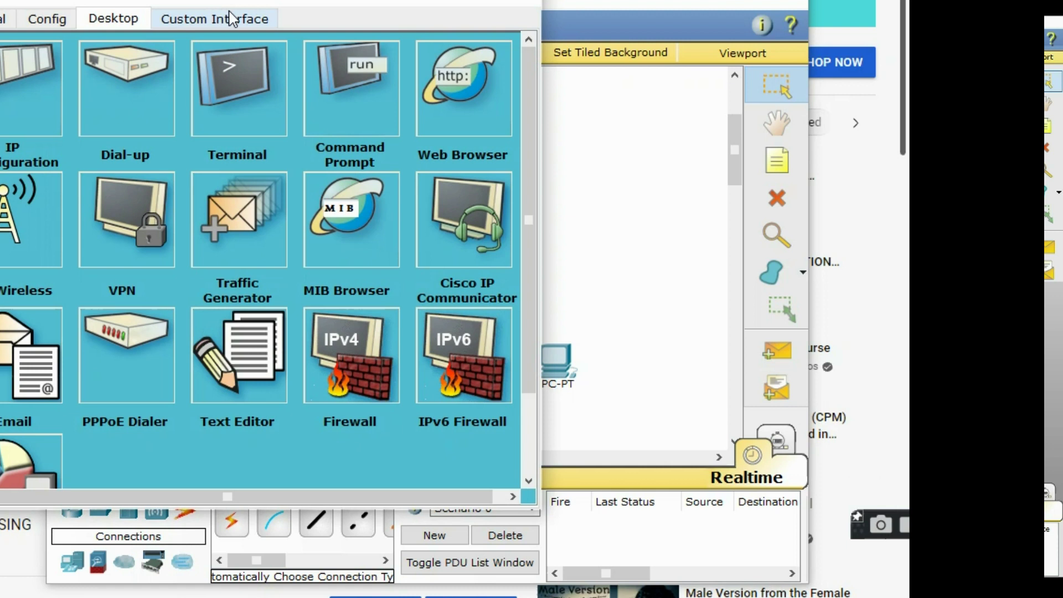
pyautogui.moveTo(305, 4); pyautogui.dragTo(616, 0)
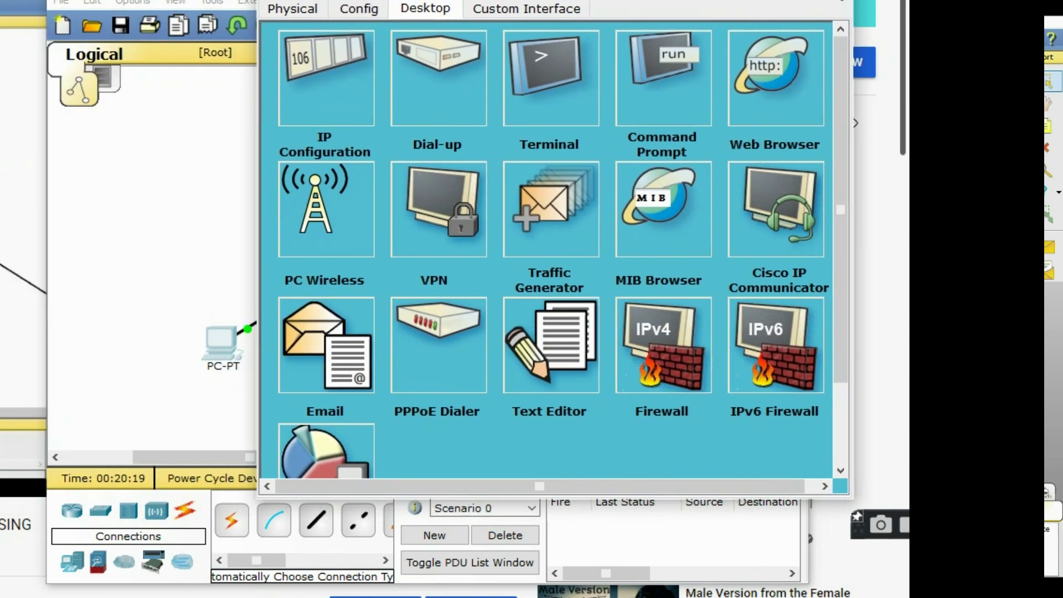
pyautogui.click(318, 310)
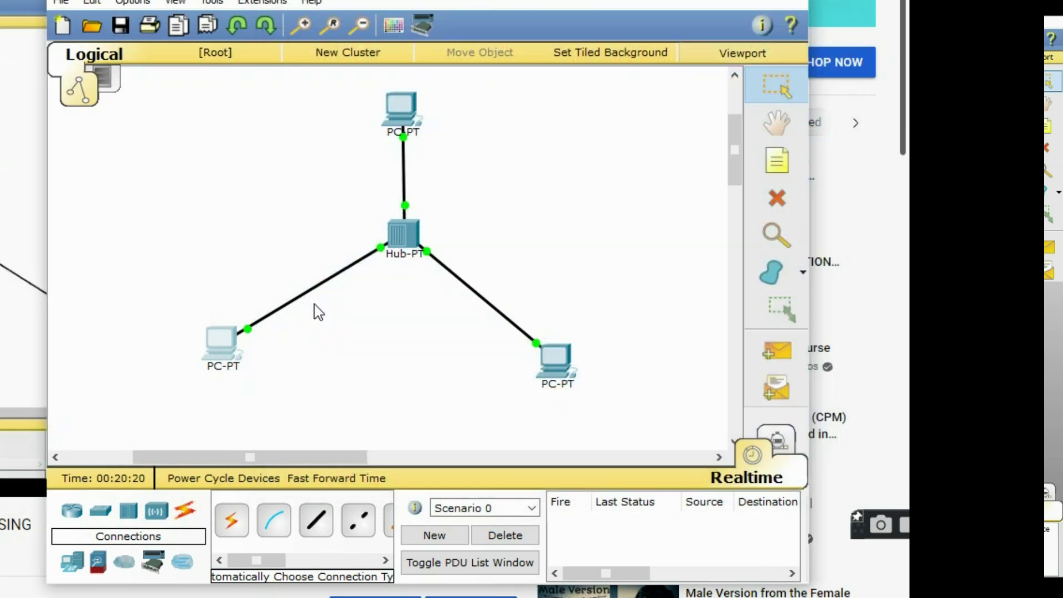
# Test connectivity from the lower-left PC by pinging 192.168.1.3 in its Command Prompt
pyautogui.click(213, 347)
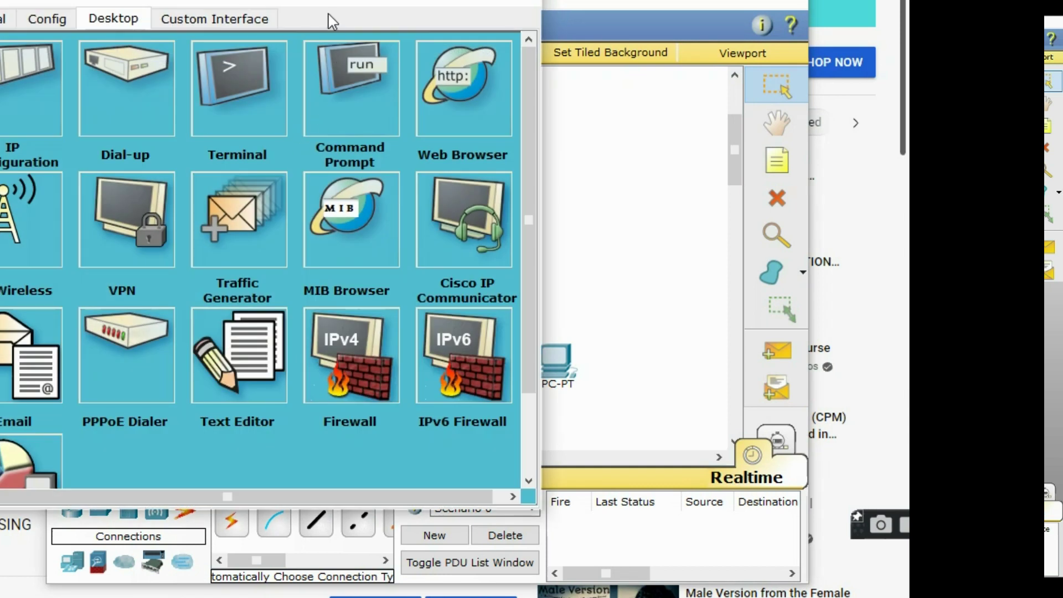
pyautogui.moveTo(331, 3); pyautogui.dragTo(581, 13)
pyautogui.click(620, 97)
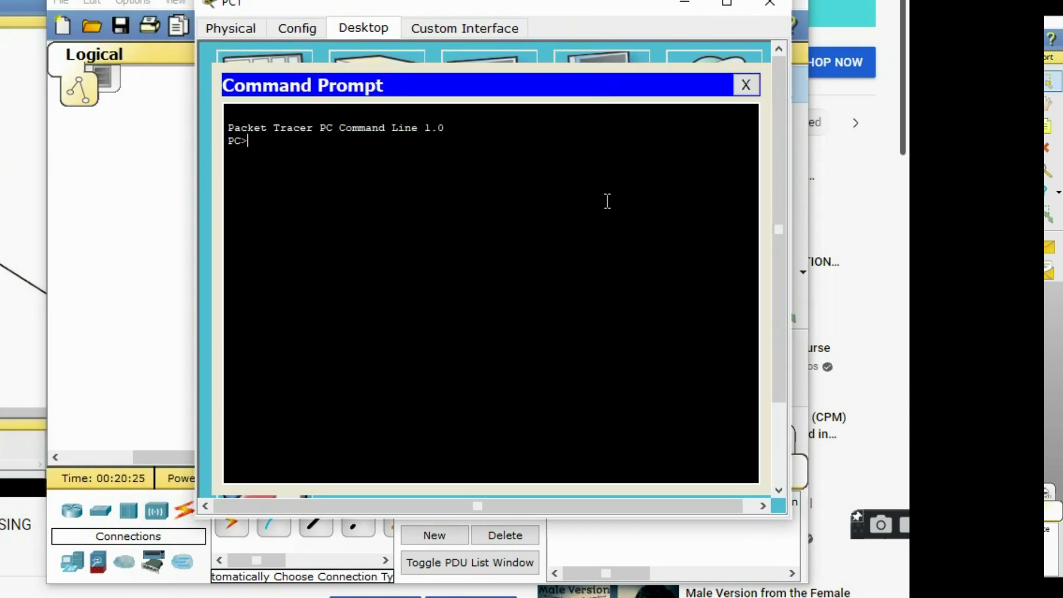
pyautogui.write('pin')
pyautogui.press('Return')
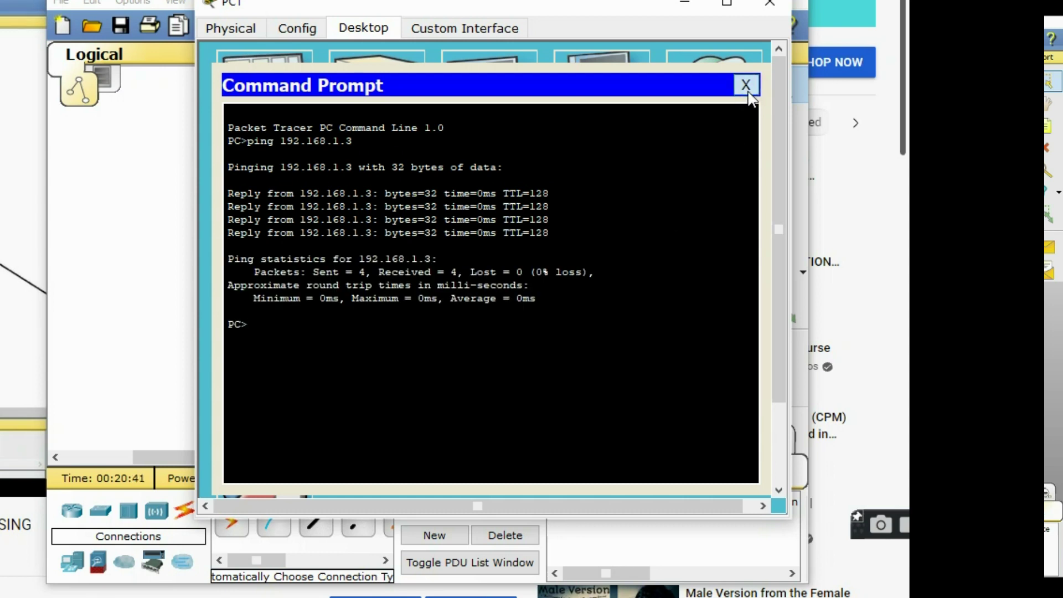
pyautogui.click(747, 90)
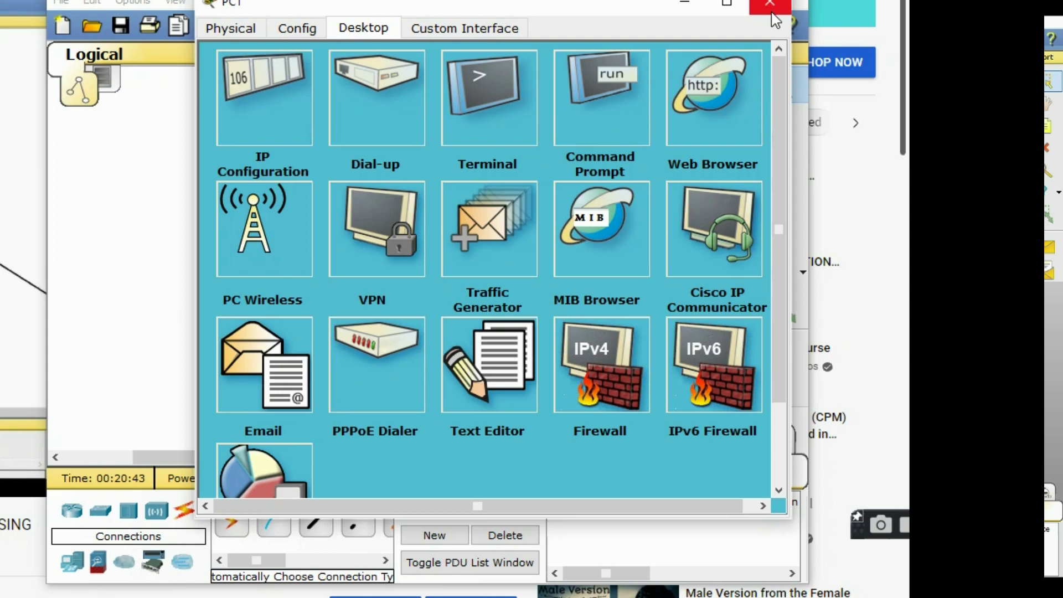
pyautogui.click(611, 115)
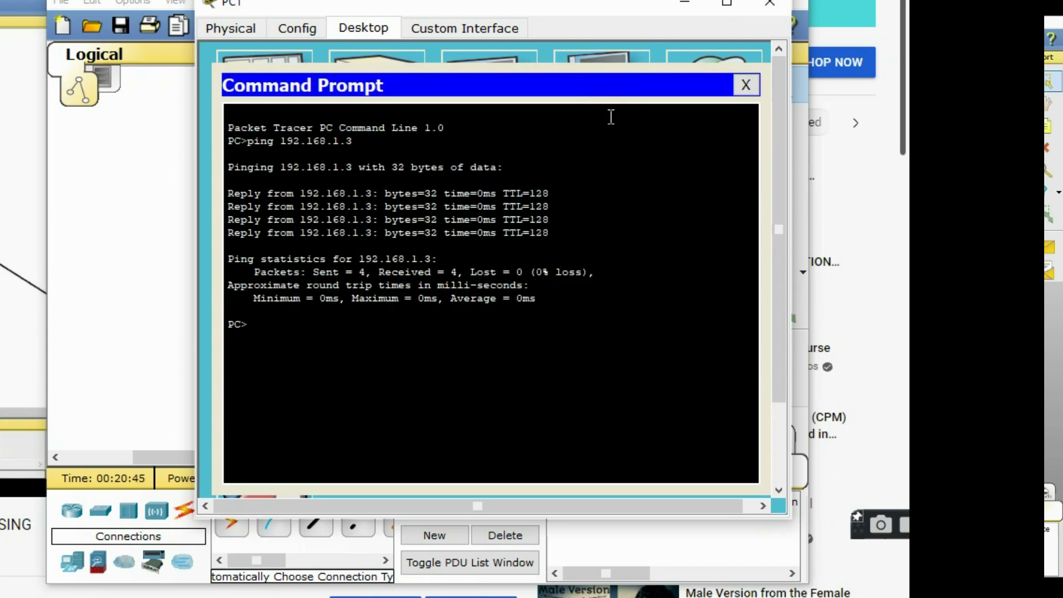
# Repeat the ping to 192.168.1.3 from the lower-left PC and close its Command Prompt and configuration window
pyautogui.press('Up')
pyautogui.press('Return')
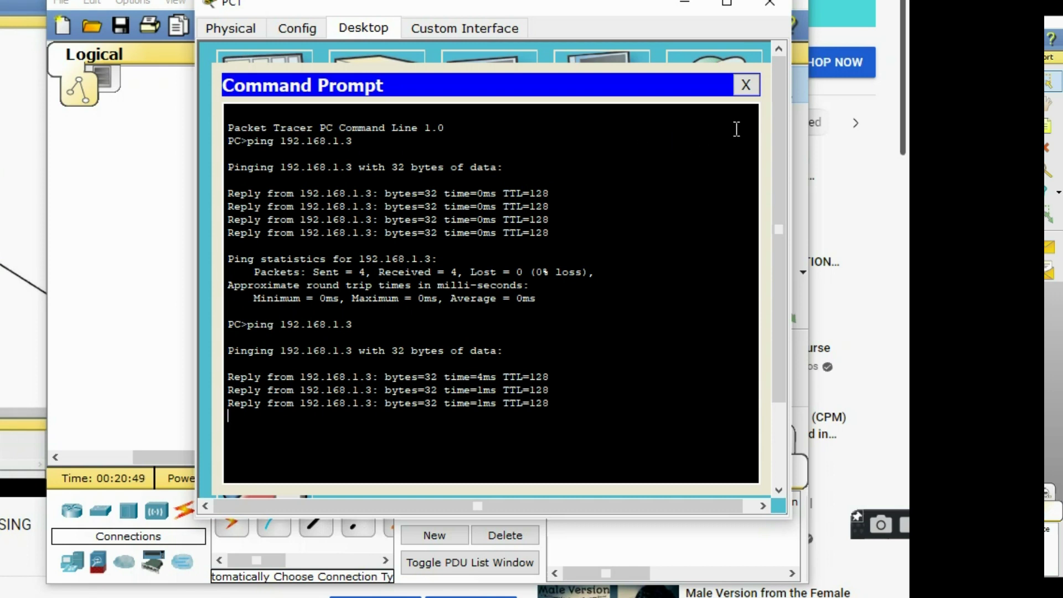
pyautogui.click(746, 85)
pyautogui.click(770, 3)
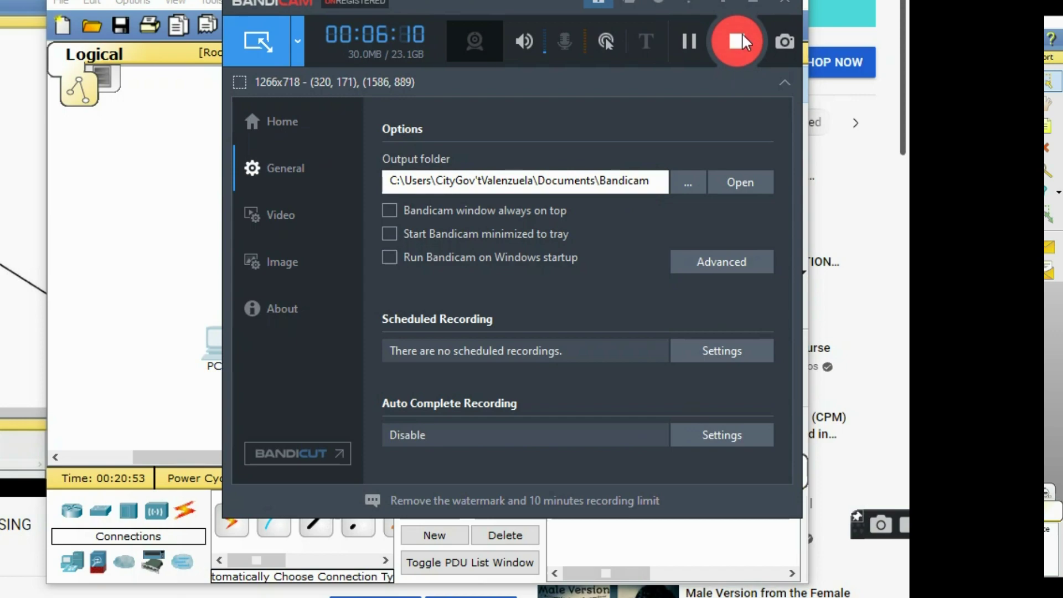
pyautogui.click(739, 37)
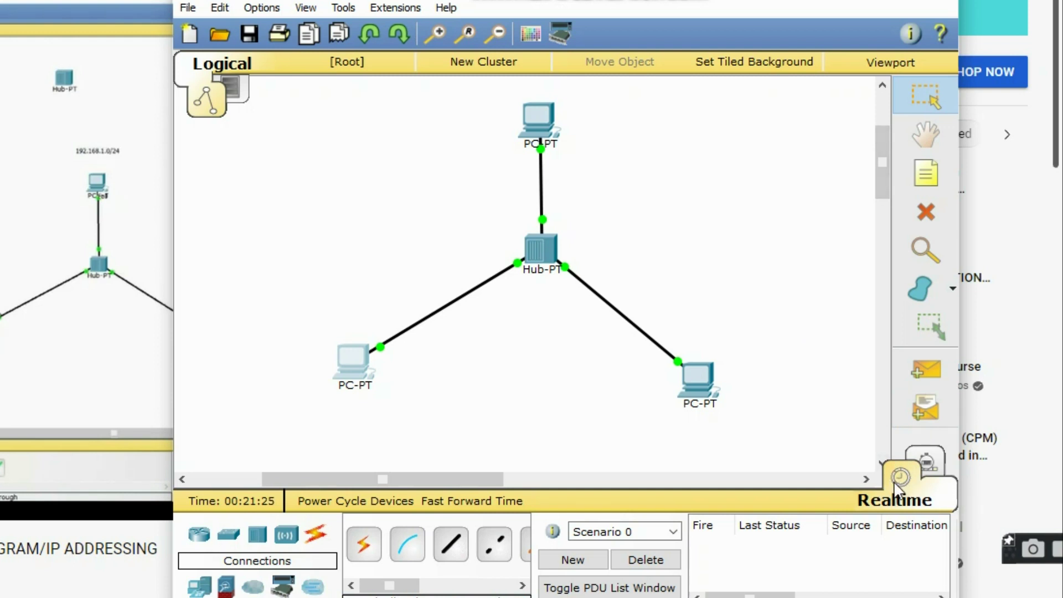
# Switch the workspace to Simulation mode and check the event list filters
pyautogui.click(927, 465)
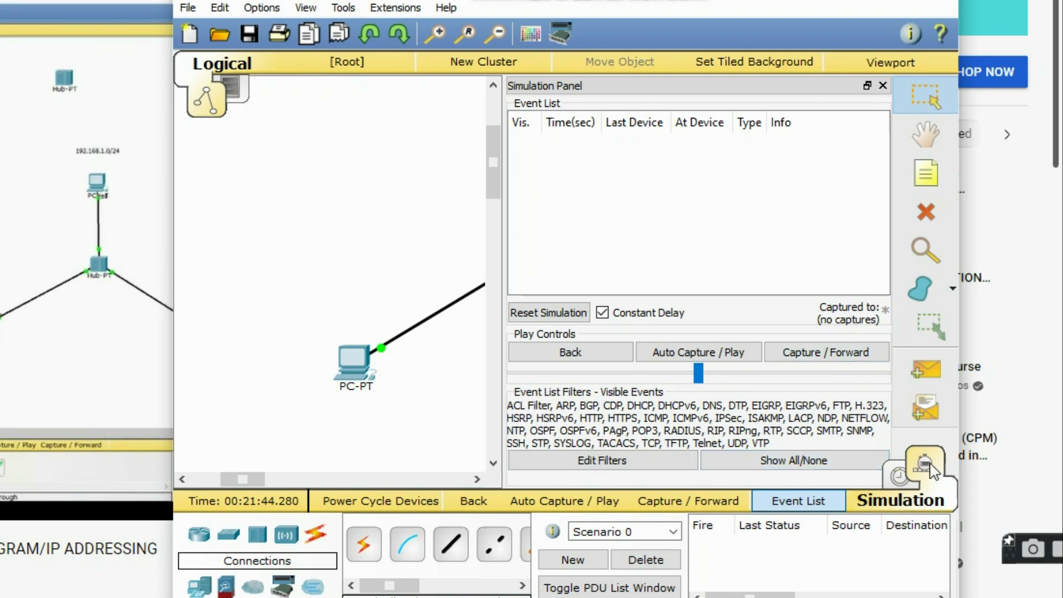
pyautogui.click(686, 460)
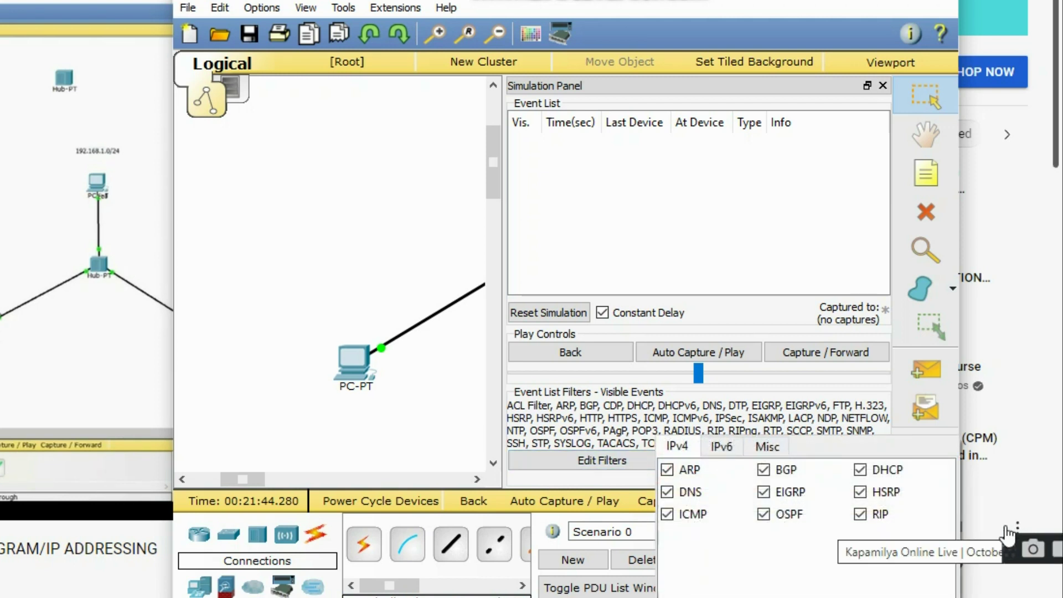
pyautogui.click(820, 401)
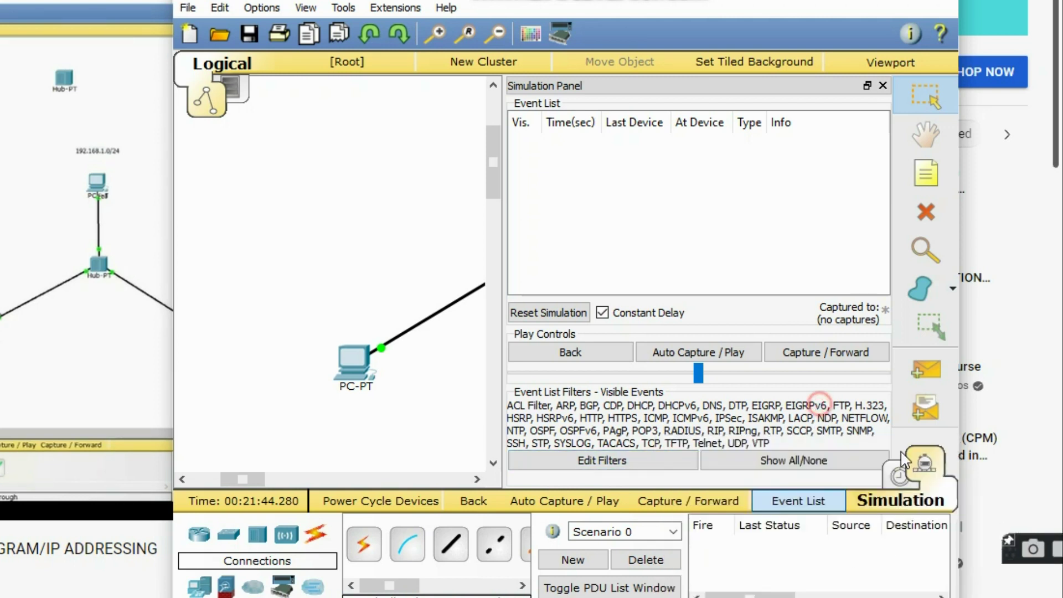
# Turn off the ARP, DNS, BGP, EIGRP, OSPF, DHCP, HSRP and RIP event filters, keeping ICMP as the only IPv4 protocol
pyautogui.click(625, 462)
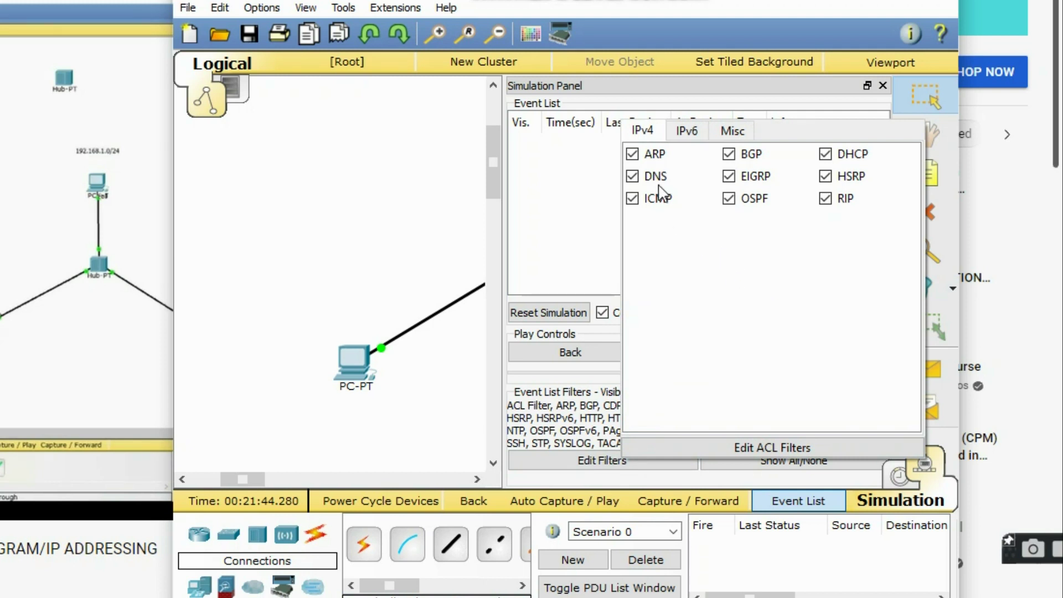
pyautogui.click(632, 153)
pyautogui.click(632, 176)
pyautogui.click(728, 154)
pyautogui.click(729, 176)
pyautogui.click(728, 198)
pyautogui.click(825, 155)
pyautogui.click(825, 176)
pyautogui.click(825, 198)
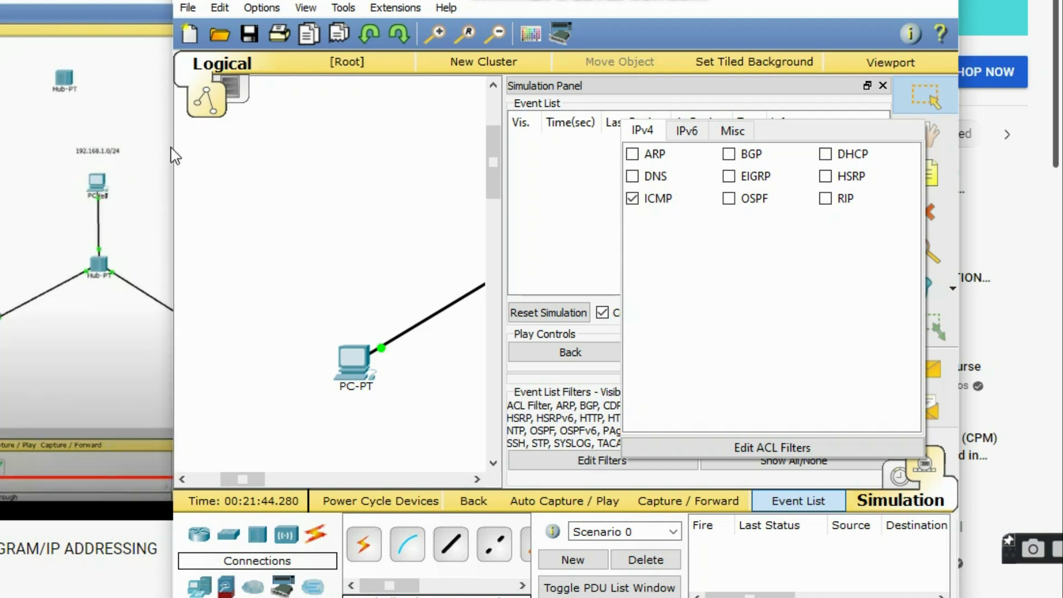
pyautogui.click(582, 256)
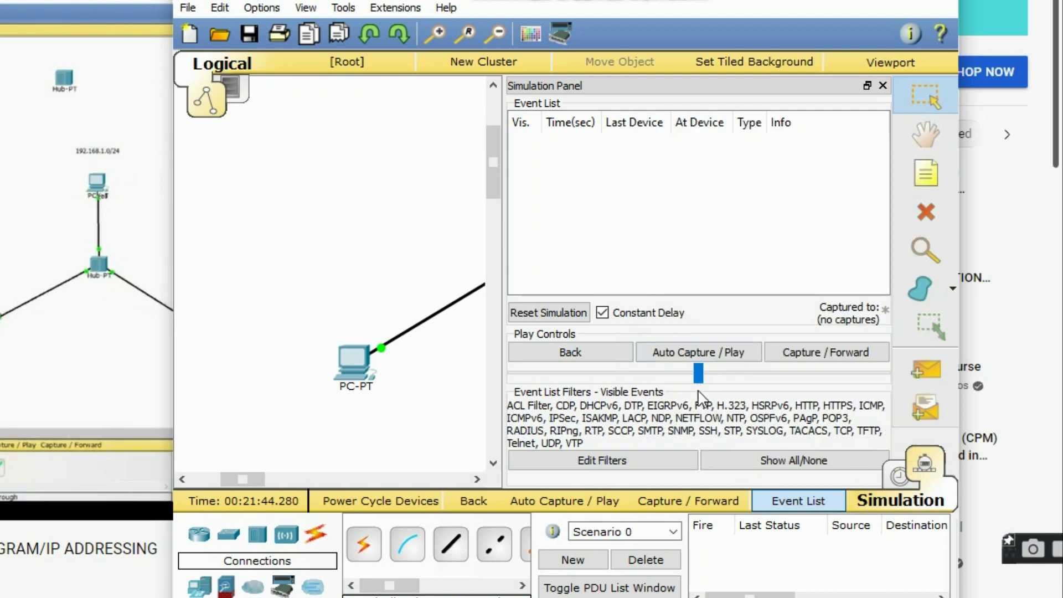
pyautogui.click(631, 461)
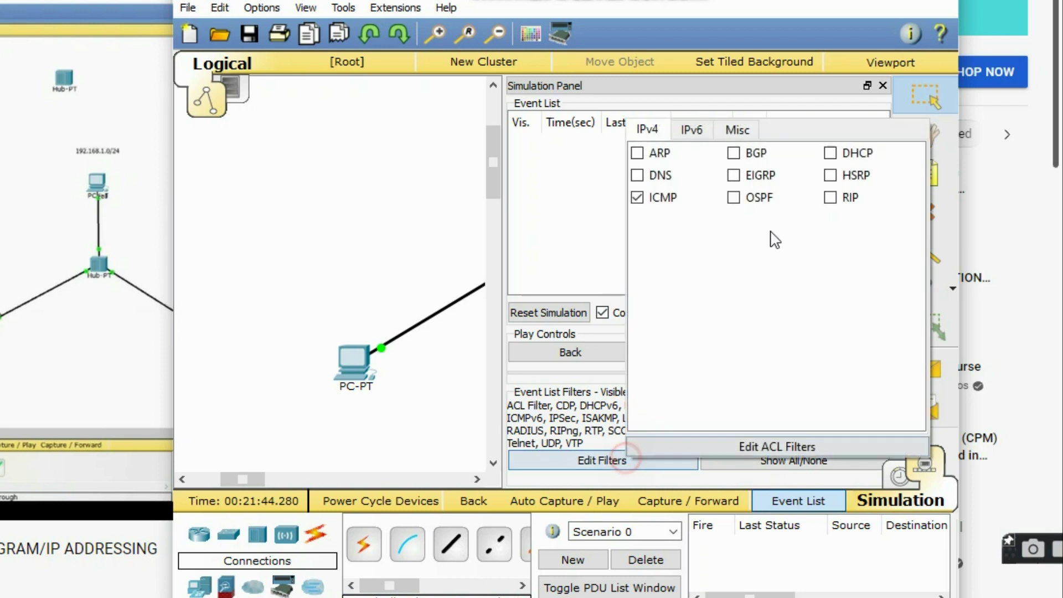
pyautogui.click(591, 232)
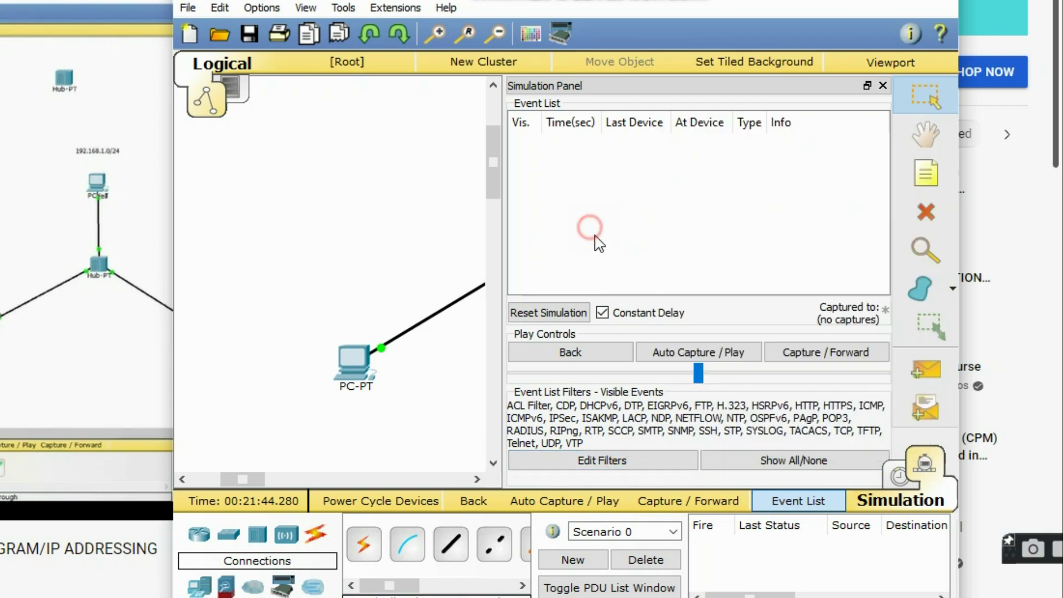
# Restore all event filters and deselect every IPv4 protocol except ICMP
pyautogui.click(774, 461)
pyautogui.click(778, 462)
pyautogui.click(685, 459)
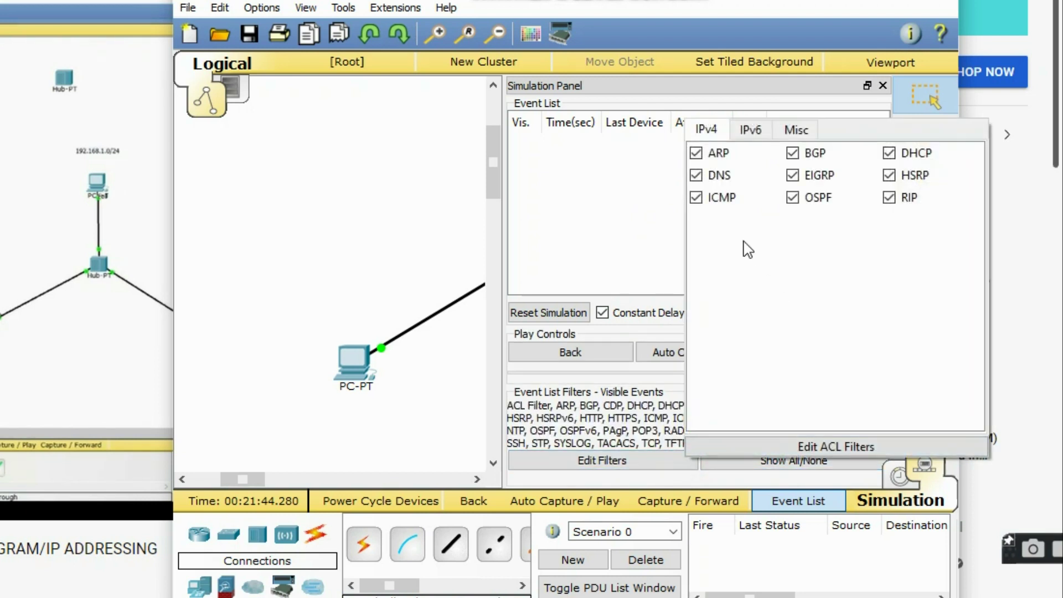
pyautogui.click(696, 153)
pyautogui.click(696, 176)
pyautogui.click(792, 154)
pyautogui.click(792, 175)
pyautogui.click(792, 197)
pyautogui.click(890, 153)
pyautogui.click(889, 176)
pyautogui.click(889, 197)
pyautogui.click(581, 226)
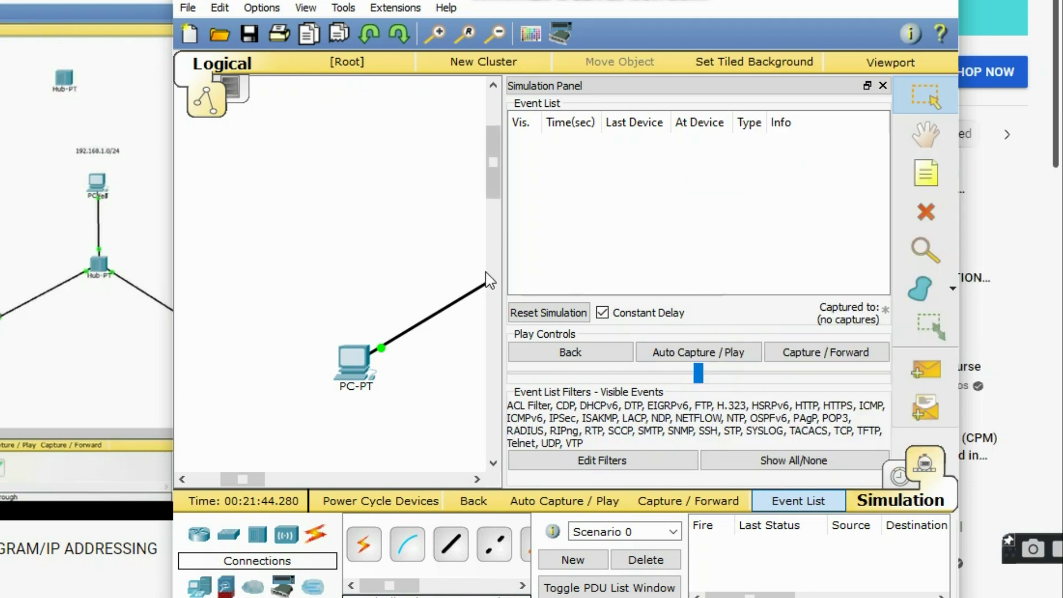
# Widen the window to show the full three-PC hub star and review the IPv4 event filters
pyautogui.moveTo(496, 285); pyautogui.dragTo(501, 288)
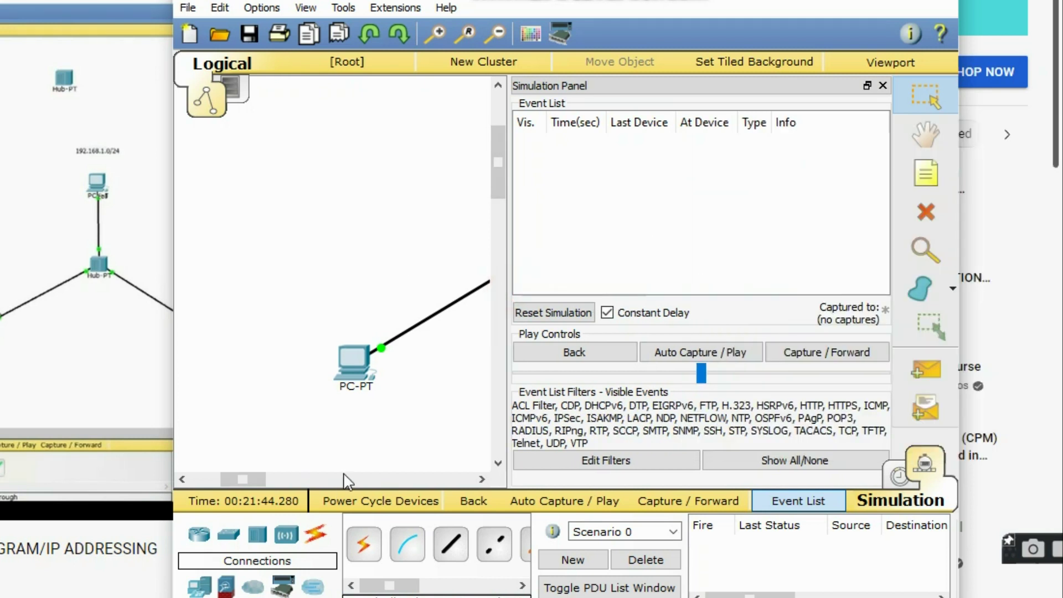
pyautogui.moveTo(170, 370); pyautogui.dragTo(3, 357)
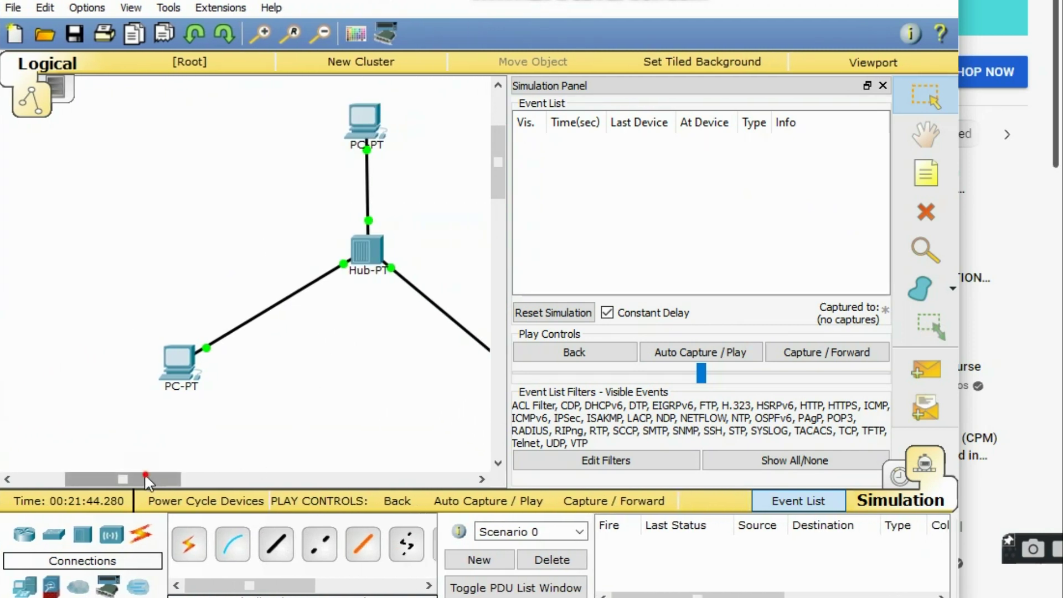
pyautogui.moveTo(144, 475); pyautogui.dragTo(172, 476)
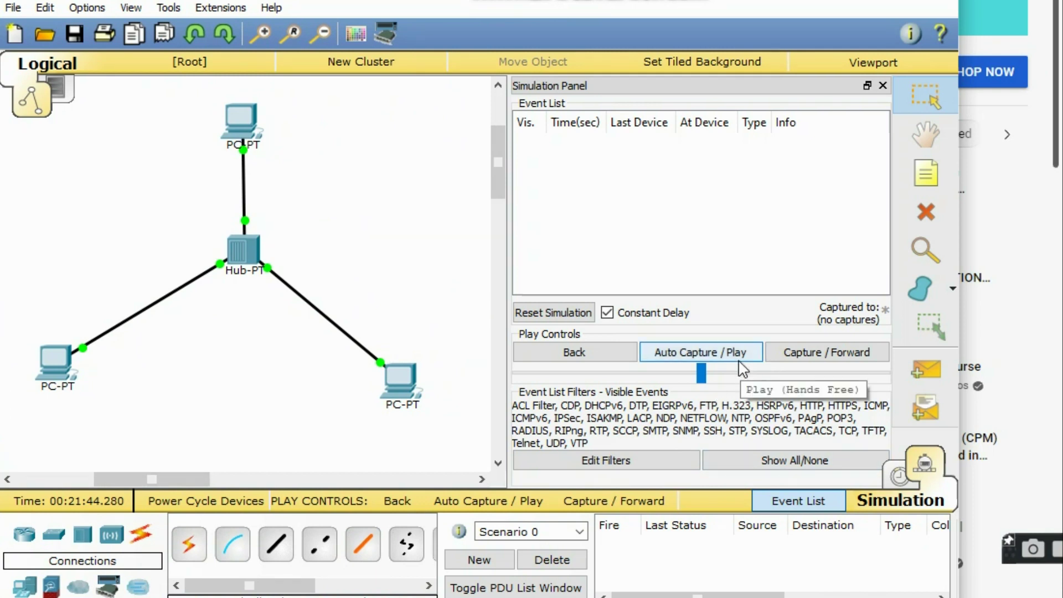
pyautogui.click(646, 463)
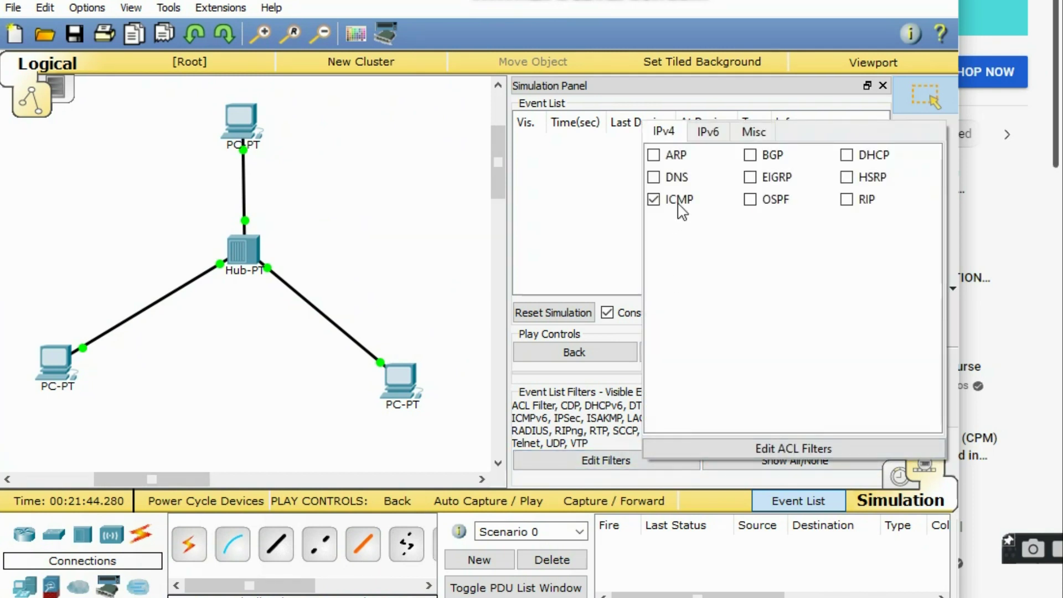
pyautogui.click(622, 465)
pyautogui.click(623, 467)
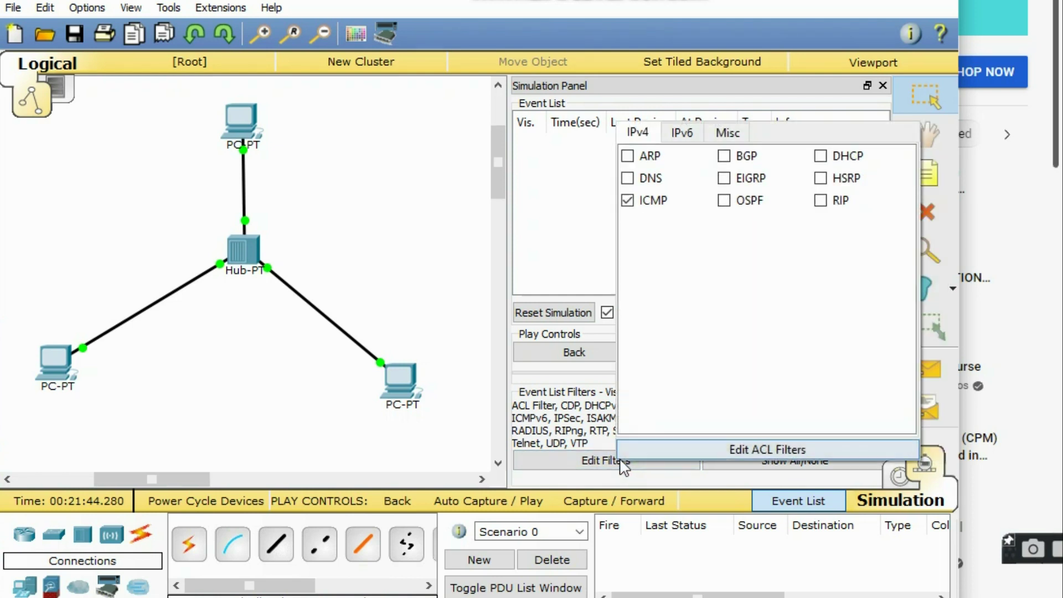
pyautogui.click(570, 252)
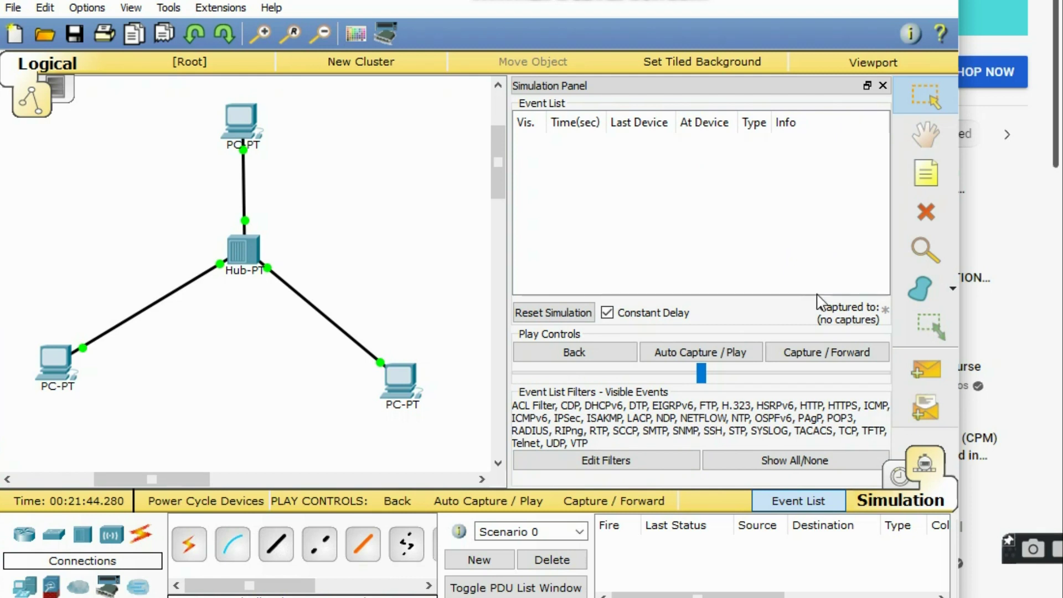
# Try adding a simple PDU from the lower-left PC to the lower-right PC, and delete the scenario
pyautogui.click(923, 370)
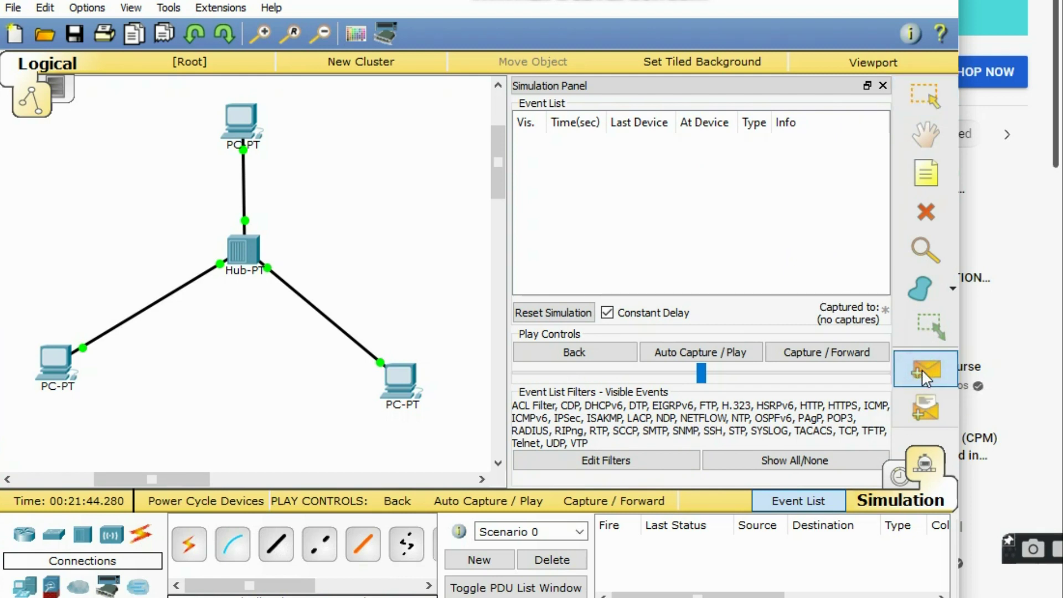
pyautogui.click(50, 361)
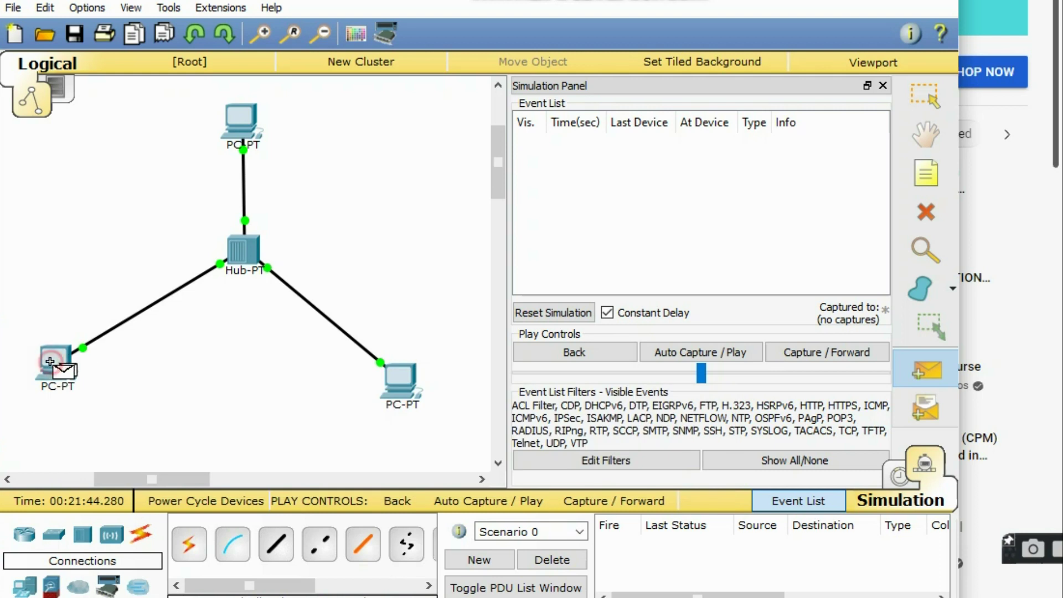
pyautogui.click(402, 382)
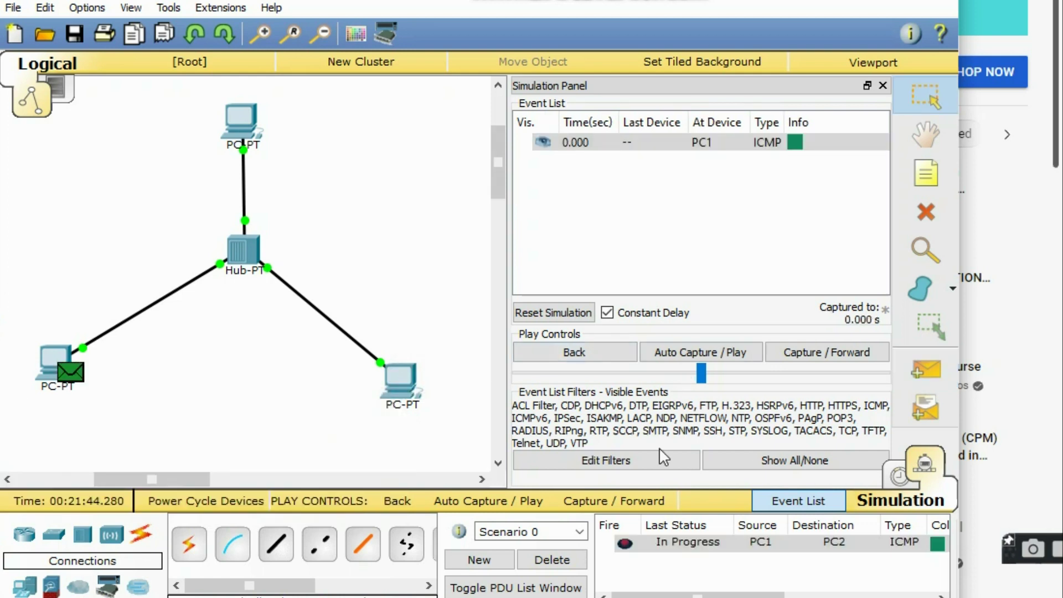
pyautogui.click(540, 560)
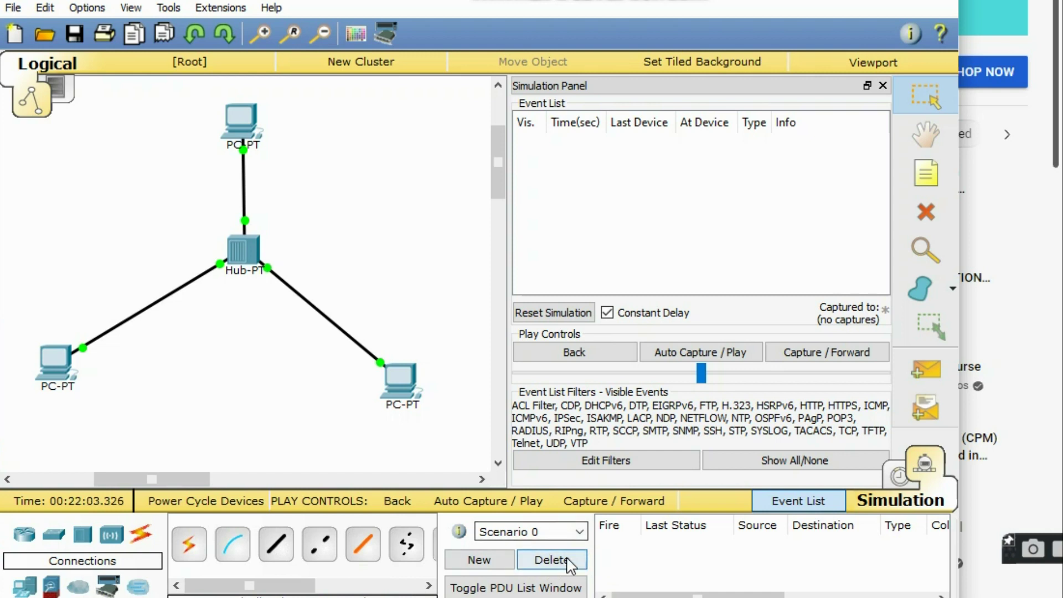
# Add a simple PDU from the lower-left PC to the lower-right PC and play the simulation with automatic capture
pyautogui.click(939, 378)
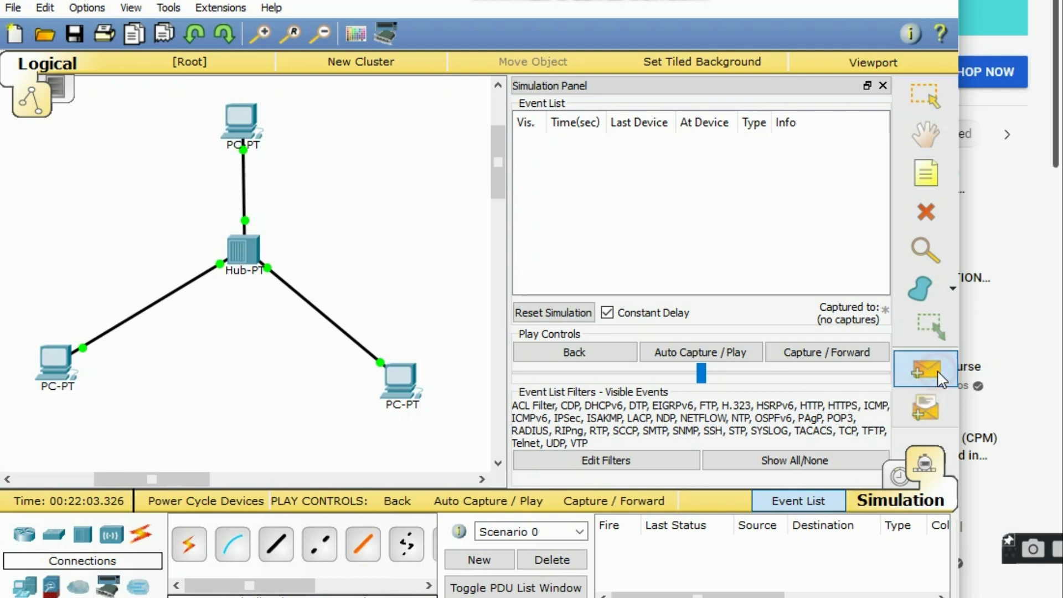
pyautogui.click(58, 362)
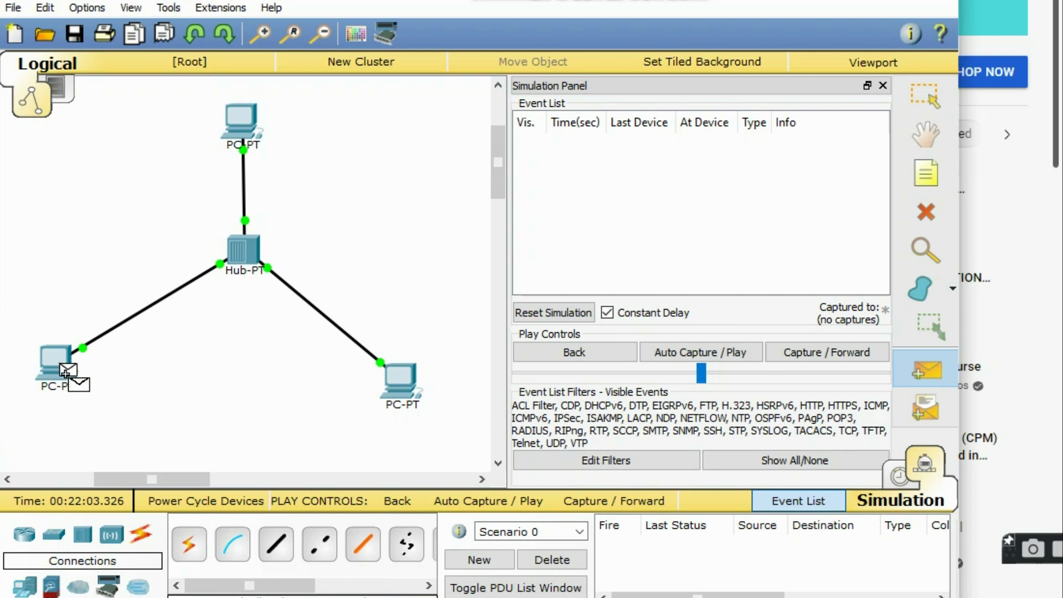
pyautogui.click(402, 388)
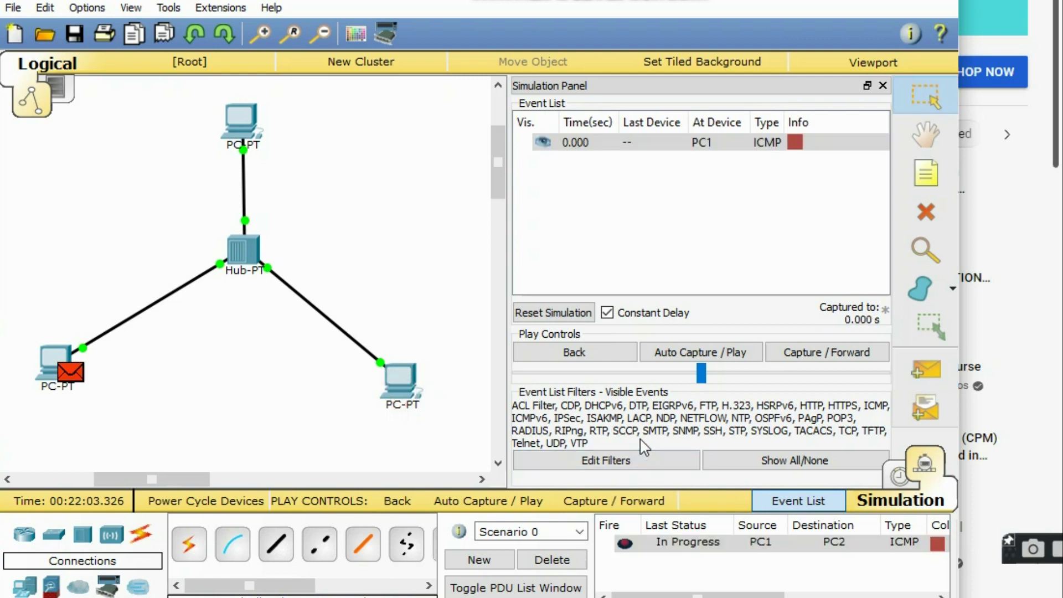
pyautogui.click(730, 355)
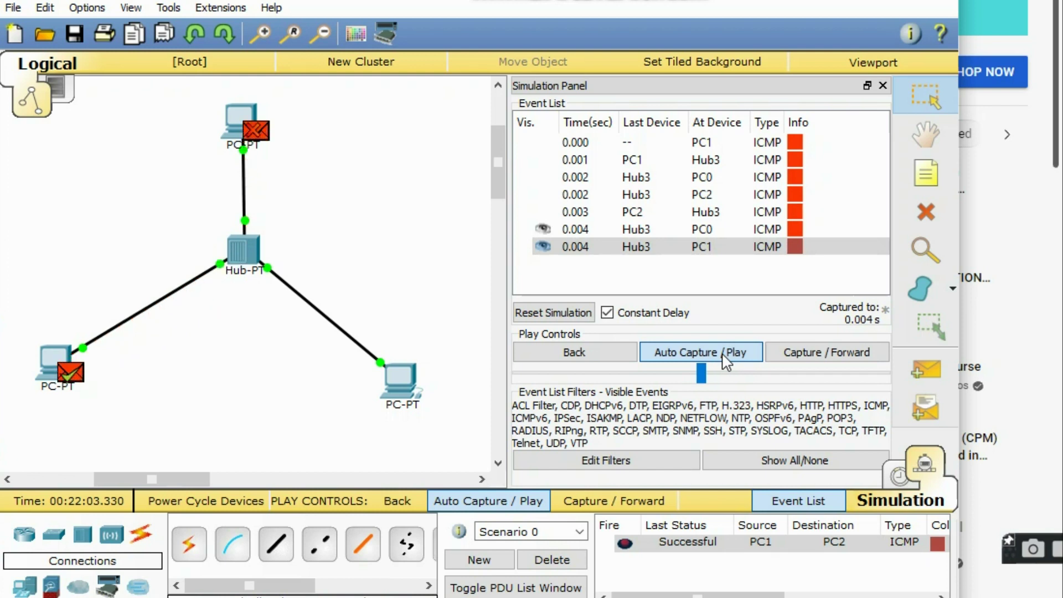
pyautogui.click(726, 360)
pyautogui.click(726, 360)
pyautogui.click(726, 360)
pyautogui.click(726, 359)
pyautogui.click(726, 360)
pyautogui.click(726, 360)
pyautogui.click(726, 360)
pyautogui.click(727, 360)
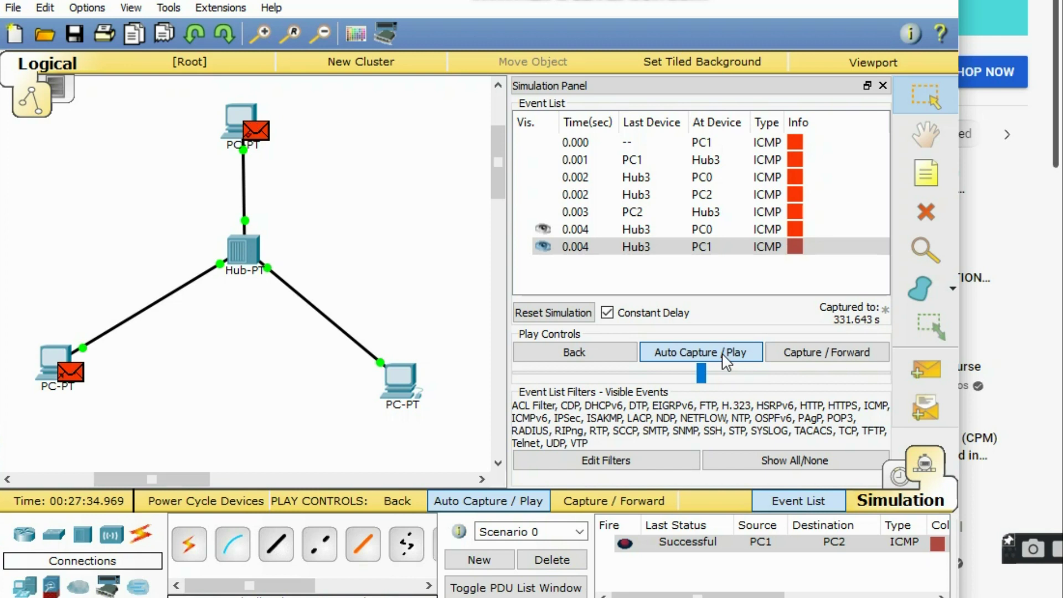
# Delete the current PDU scenario and recheck the IPv4 event filters
pyautogui.click(554, 561)
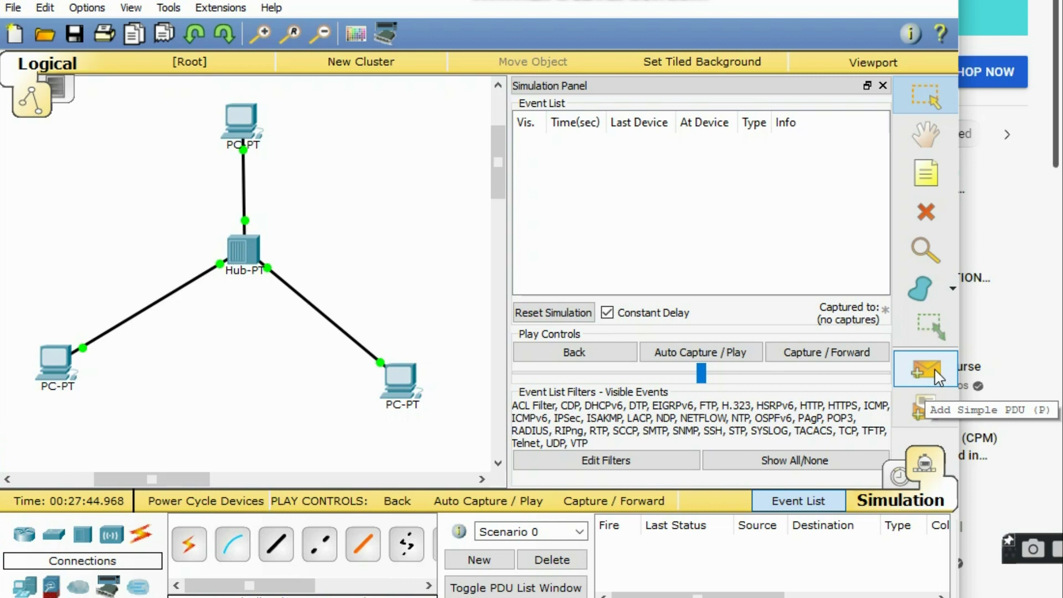
pyautogui.click(672, 459)
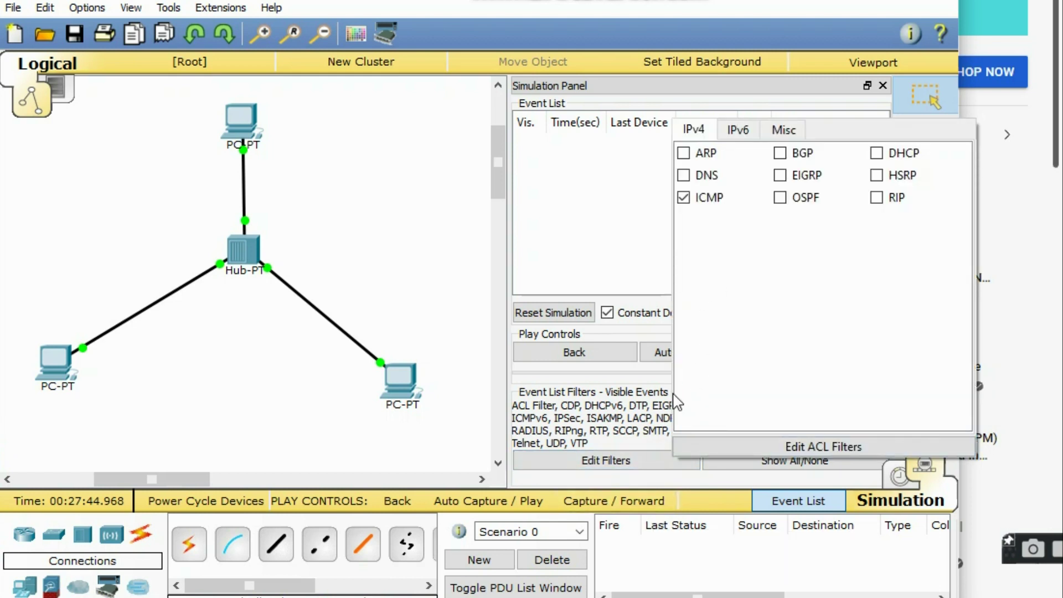
pyautogui.click(608, 251)
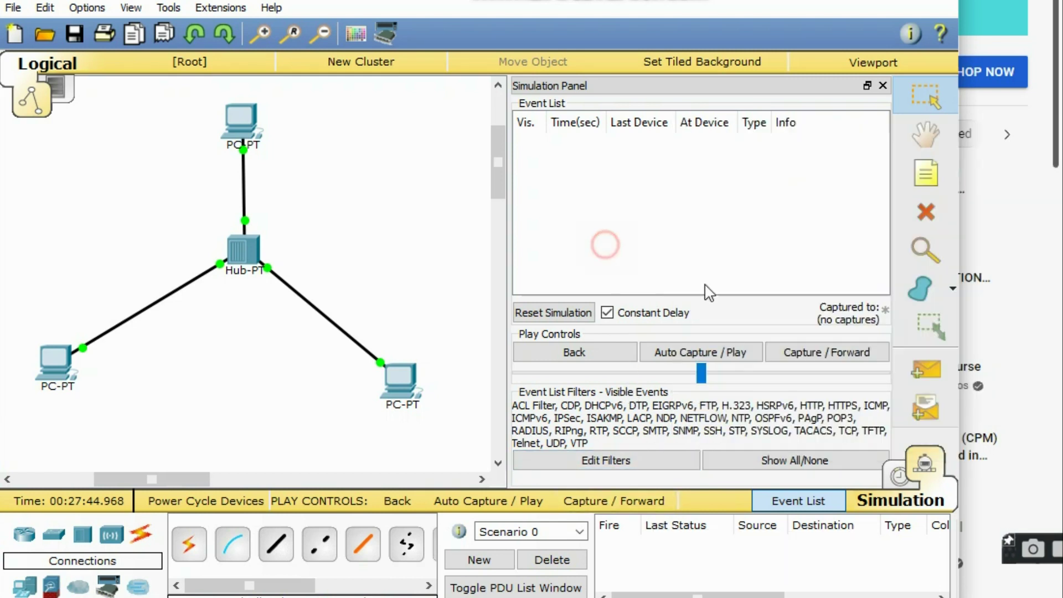
# Add a simple PDU from the top PC to the lower-right PC and play the simulation with automatic capture
pyautogui.click(924, 372)
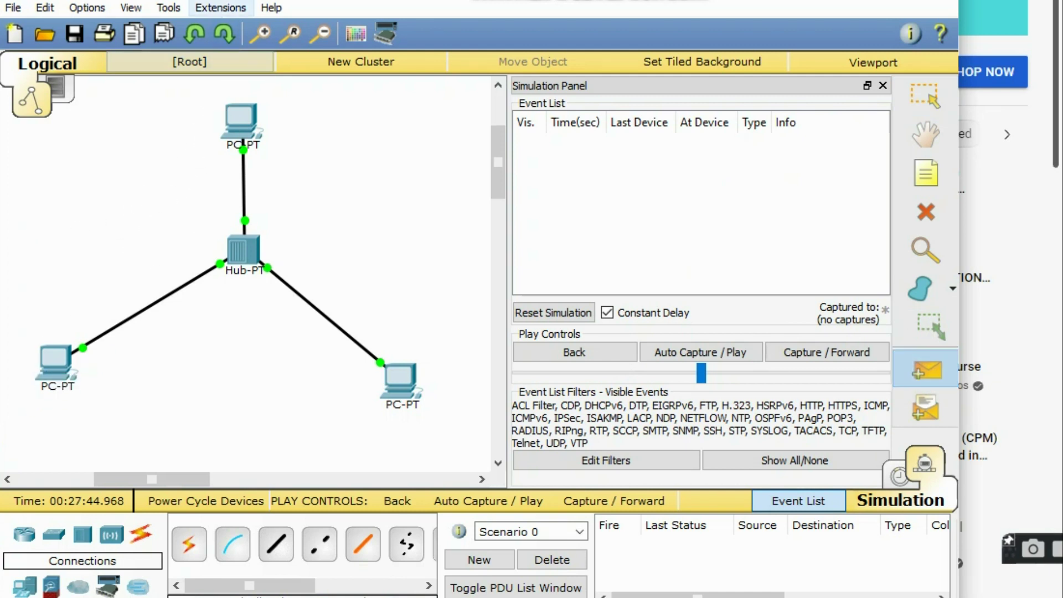
pyautogui.click(242, 121)
pyautogui.click(410, 371)
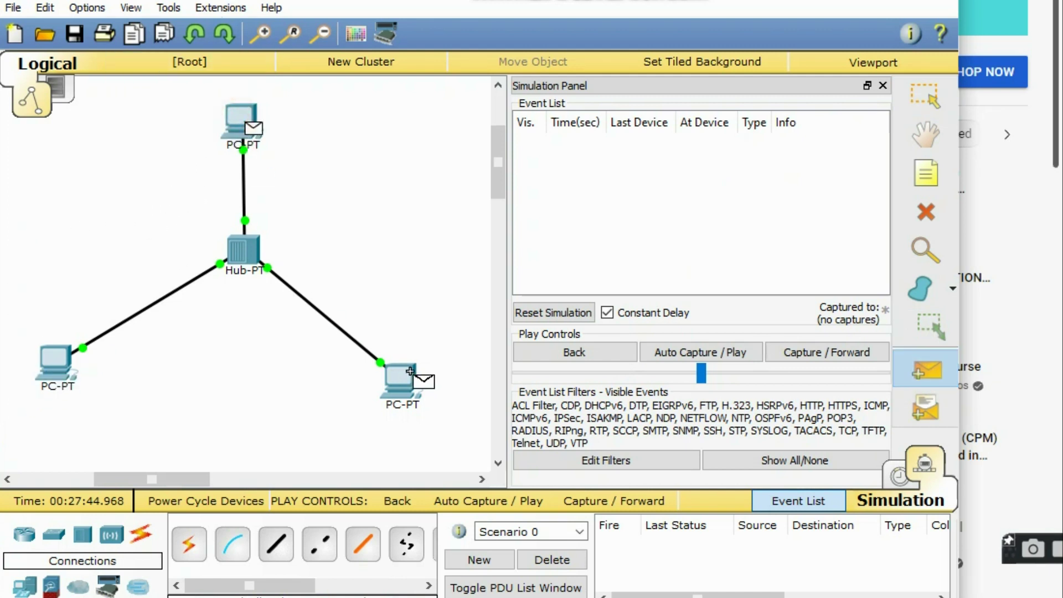
pyautogui.click(410, 371)
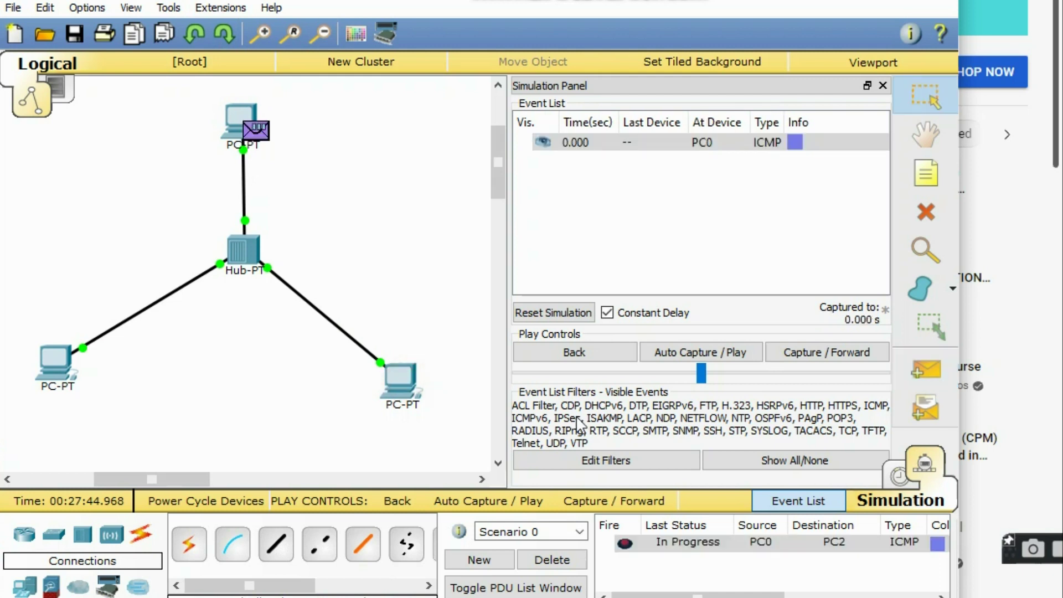
pyautogui.click(712, 356)
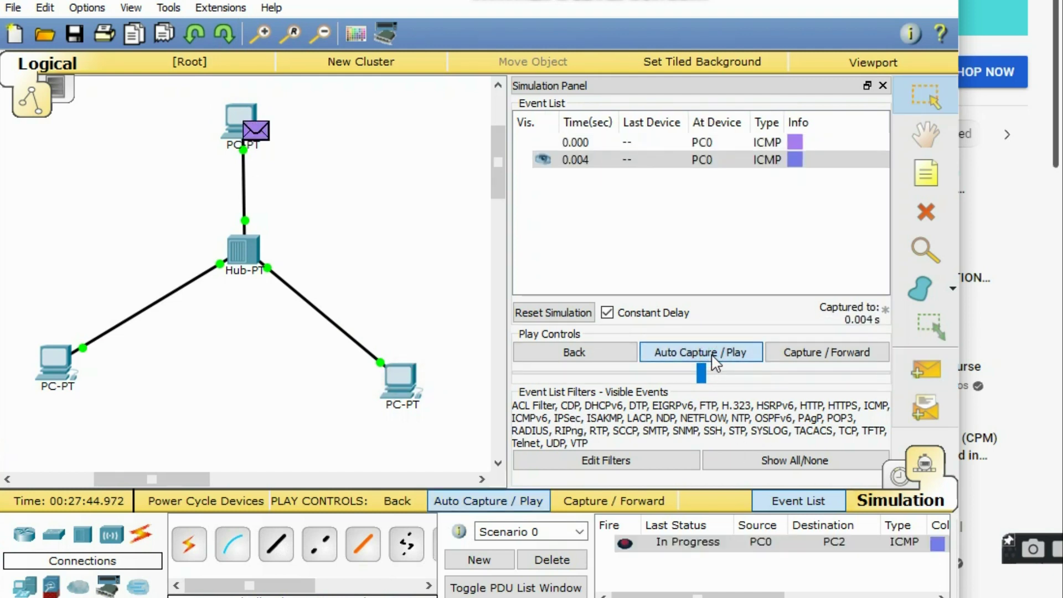
pyautogui.click(712, 358)
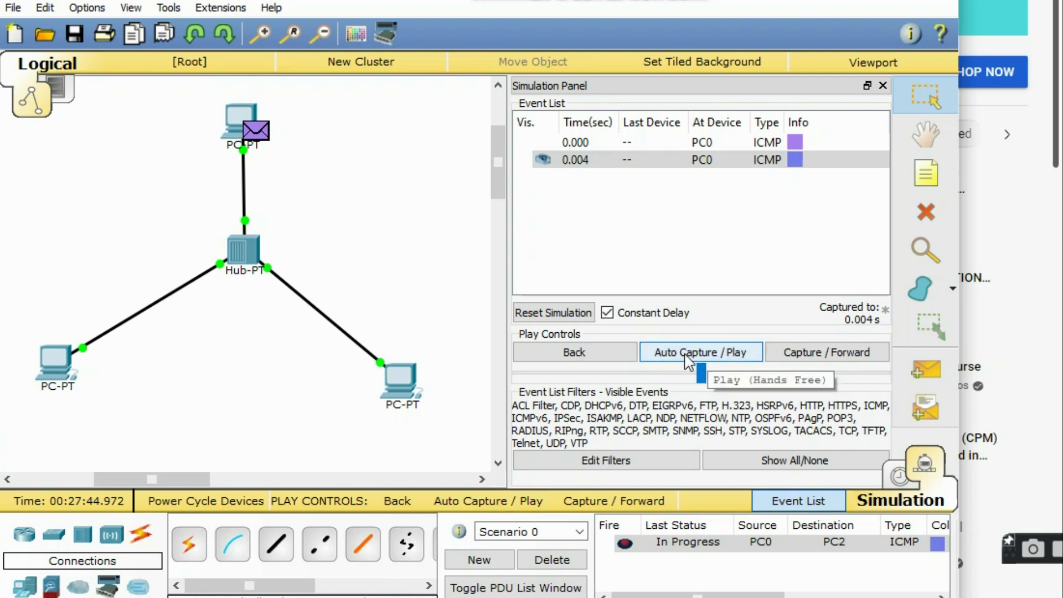
pyautogui.click(688, 357)
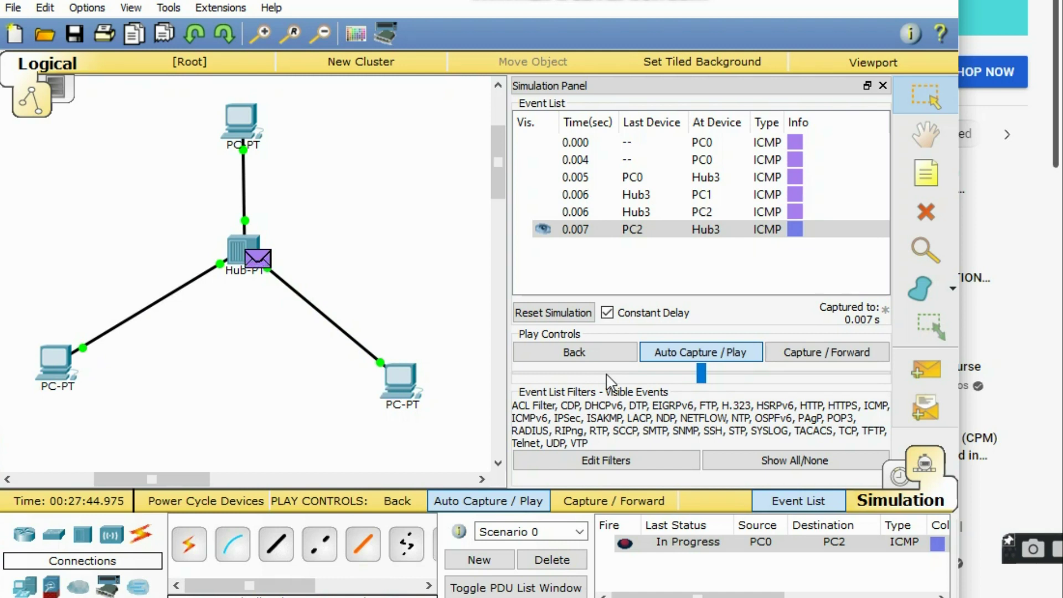
# Return the workspace to Realtime mode
pyautogui.hotkey('alt', 'Tab')
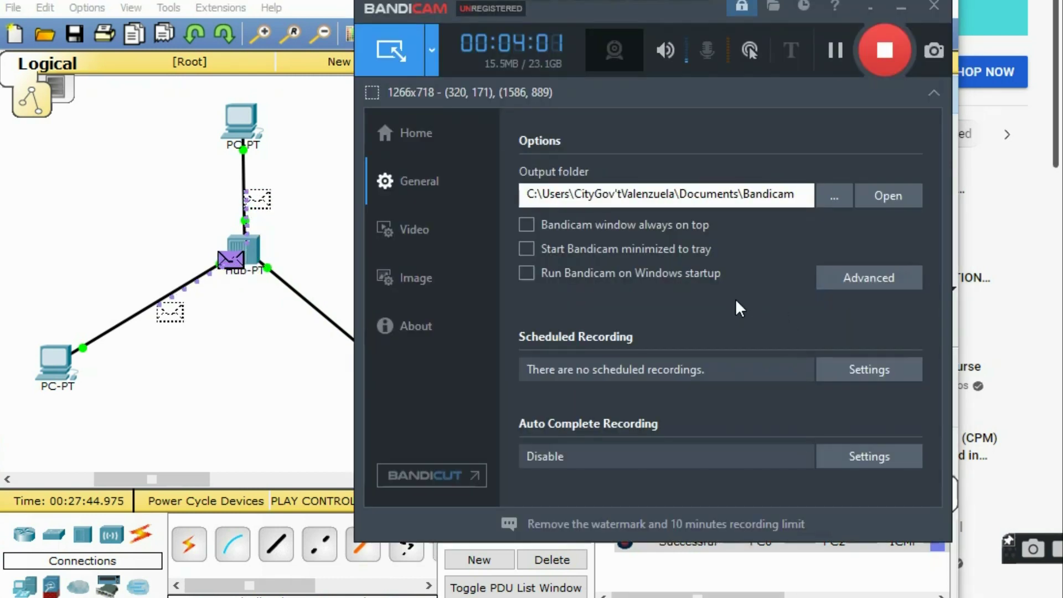
pyautogui.click(316, 232)
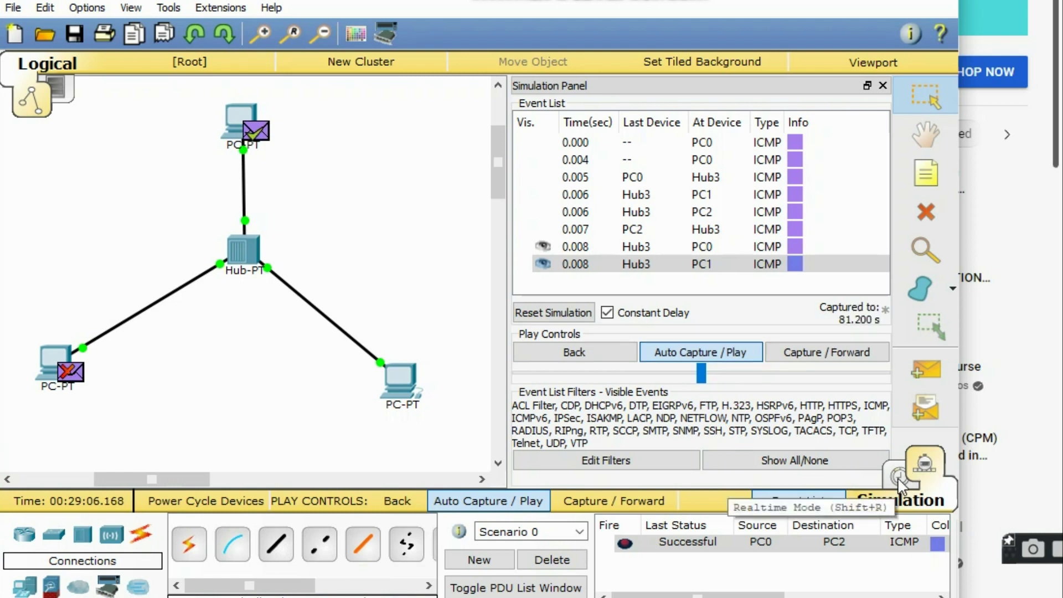
pyautogui.click(898, 477)
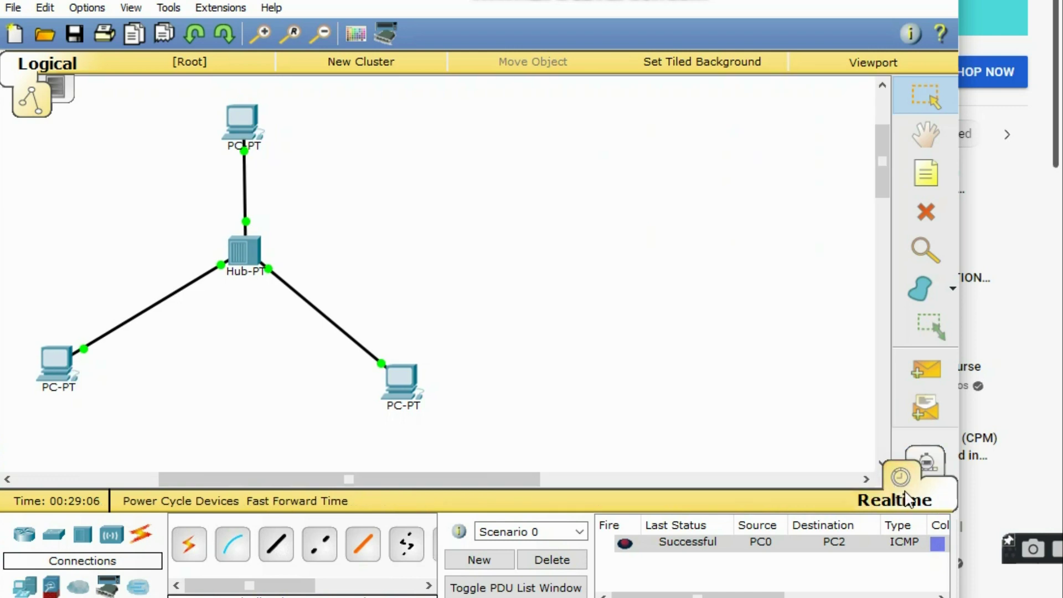